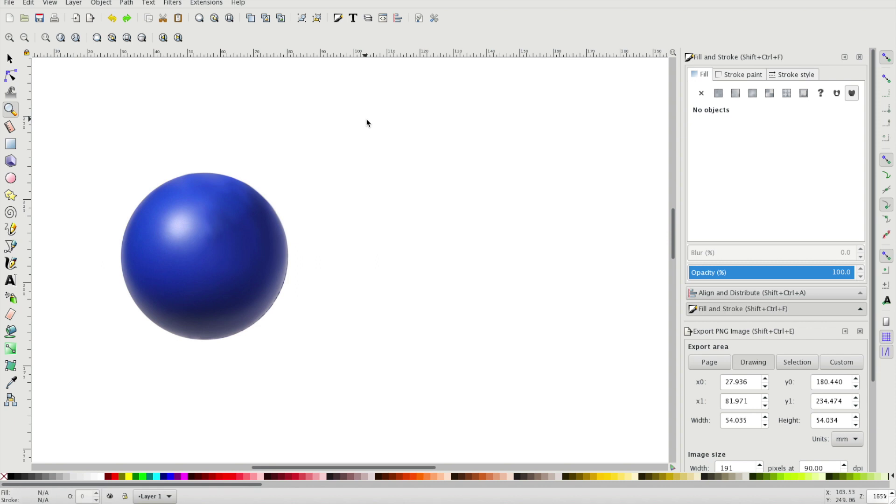
Zoom in on the finished blue sphere with its mesh-gradient shading
click(366, 122)
key(ctrl+F2)
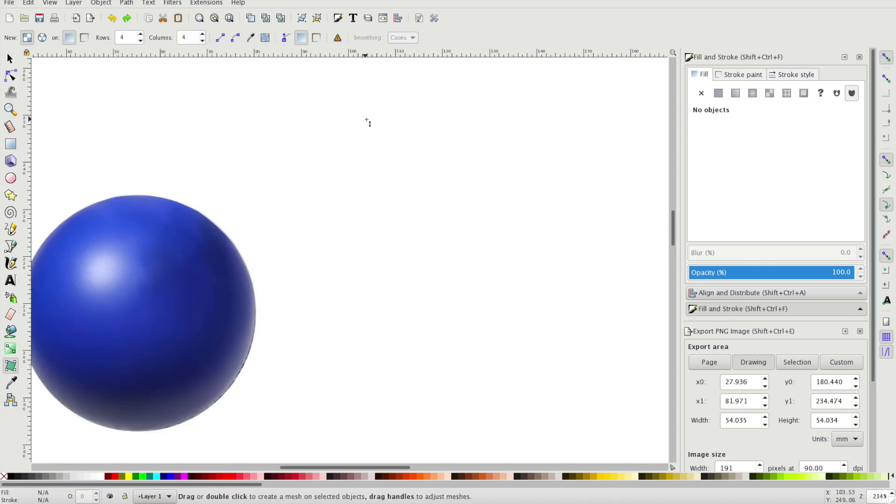
scroll(290, 162, left, 3)
scroll(291, 162, down, 1)
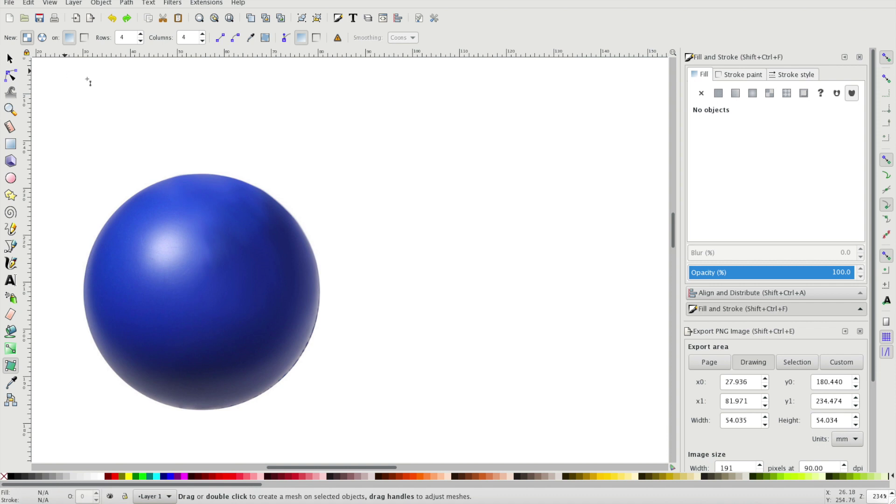
click(8, 111)
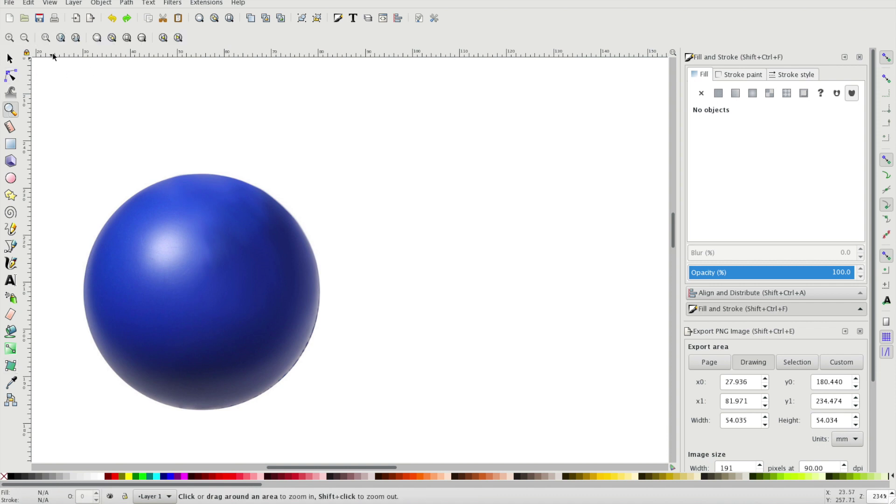
click(24, 38)
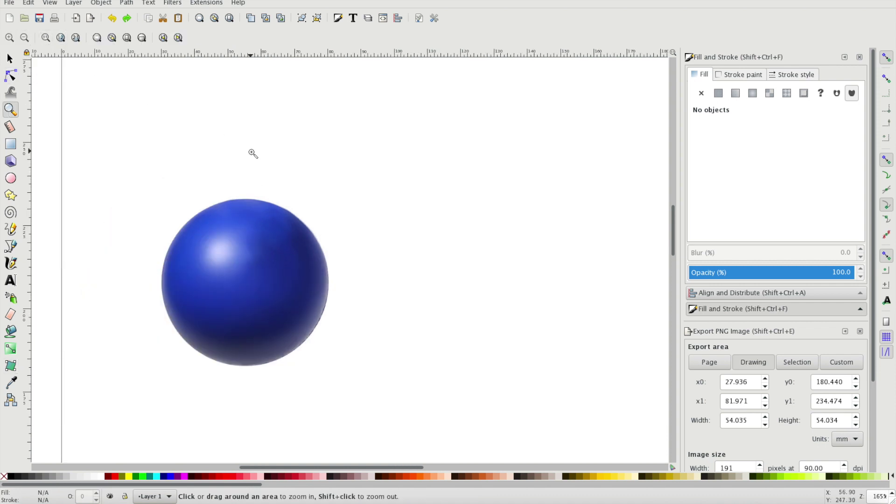
scroll(253, 153, down, 1)
scroll(252, 153, right, 2)
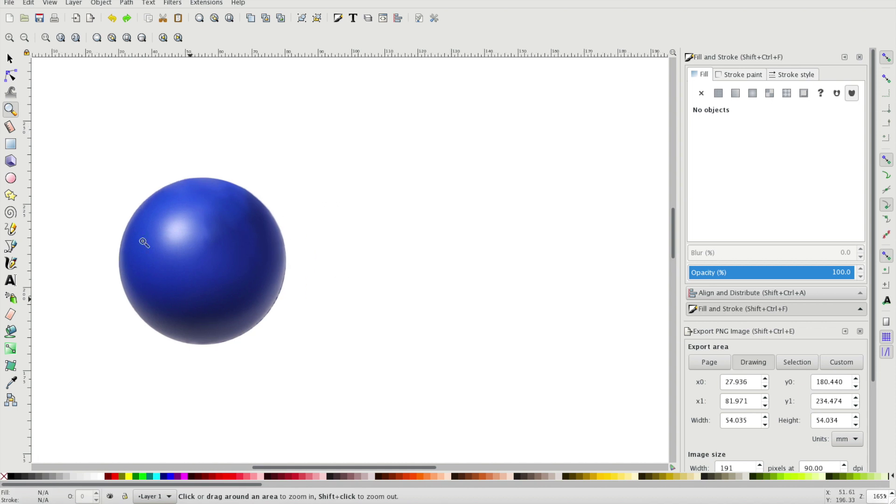
click(11, 61)
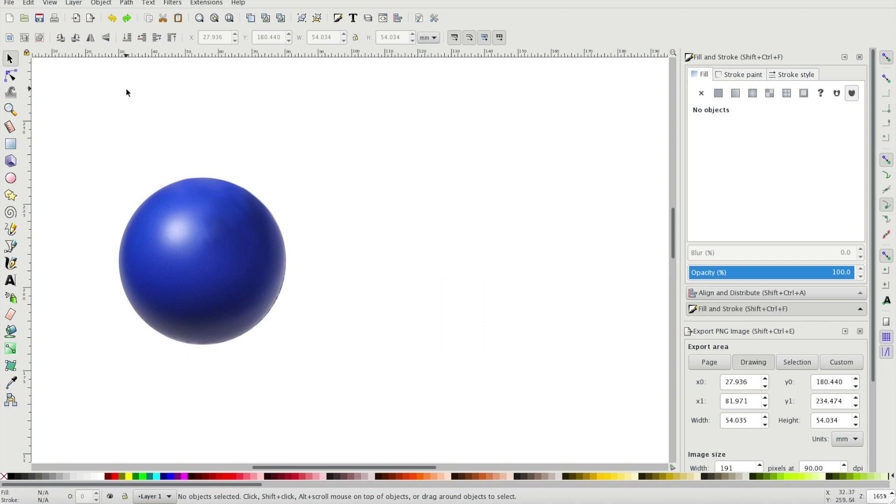
click(10, 178)
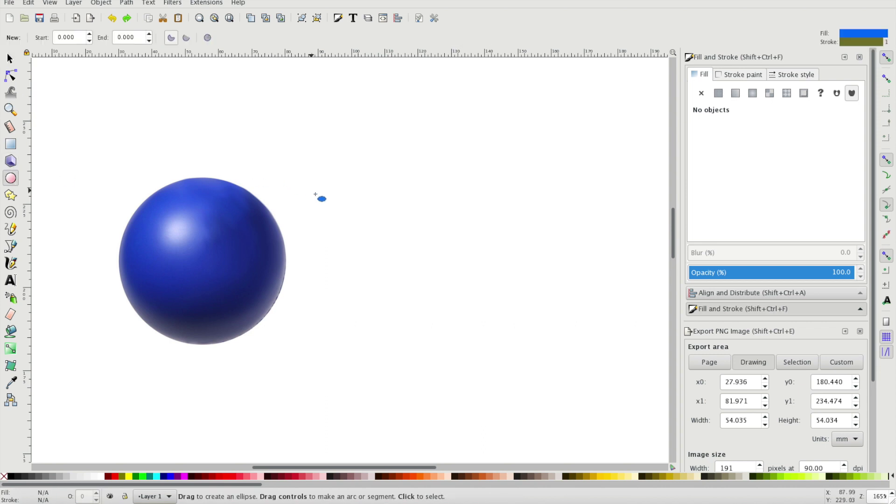
Draw a blue circle to the right of the sphere and set its stroke paint to none
drag(320, 196, 497, 351)
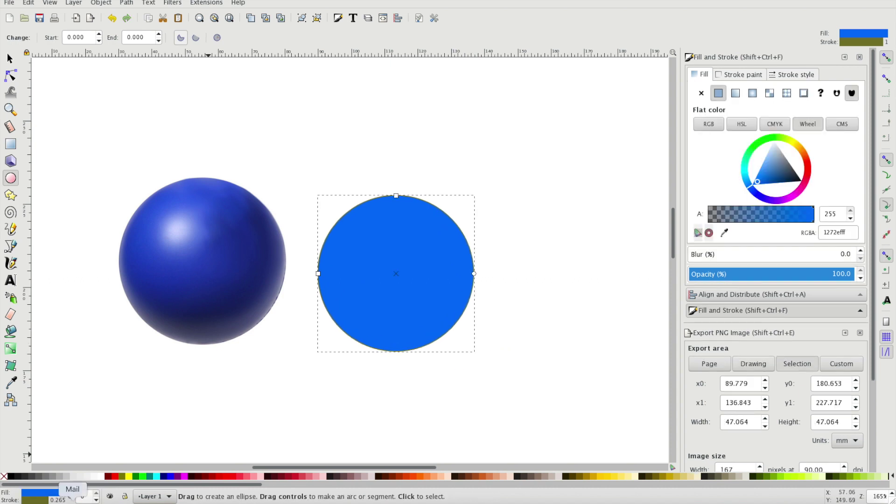
click(32, 501)
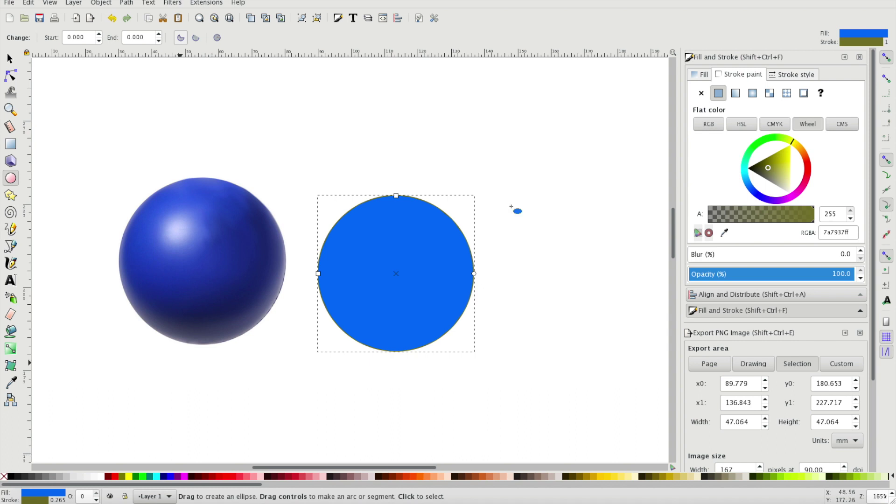
click(701, 93)
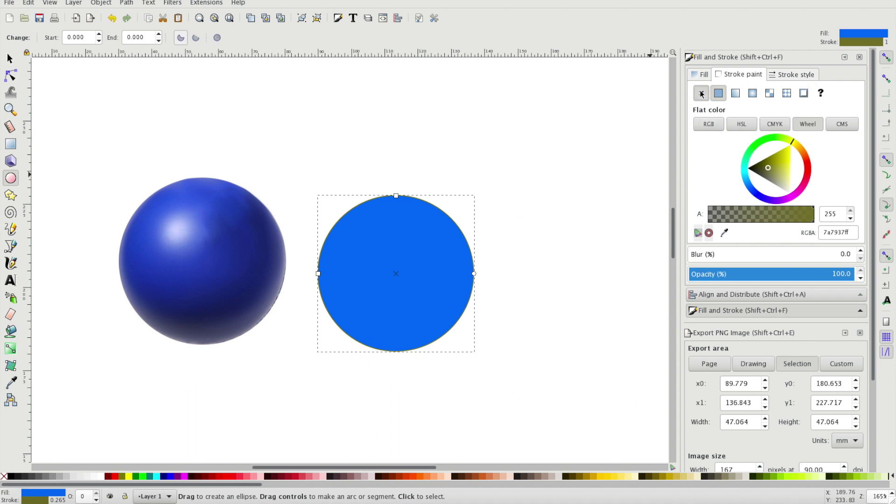
Scale the circle over the sphere to about 49.043 × 49.043 mm, then move it back to the right
click(9, 60)
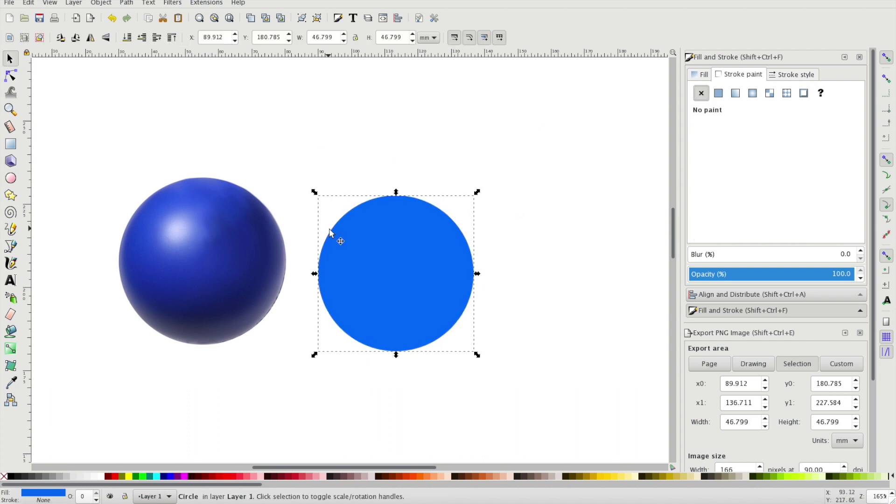
click(385, 248)
drag(385, 247, 192, 234)
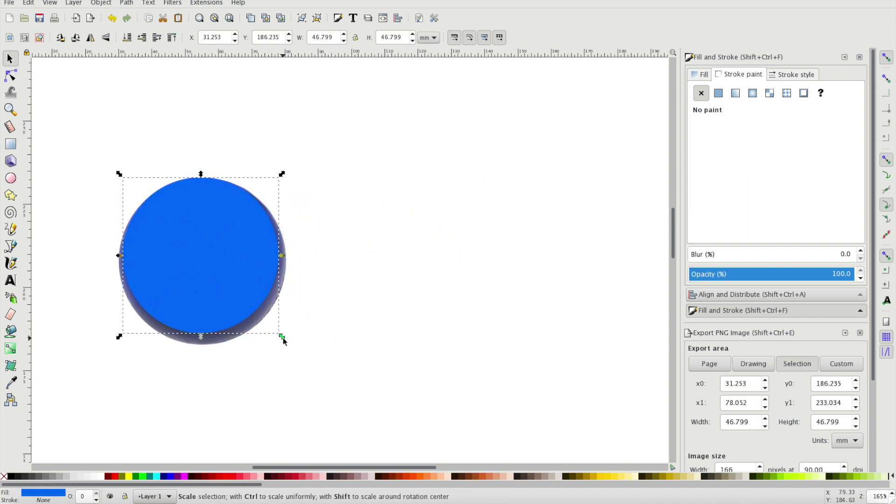
drag(282, 336, 290, 349)
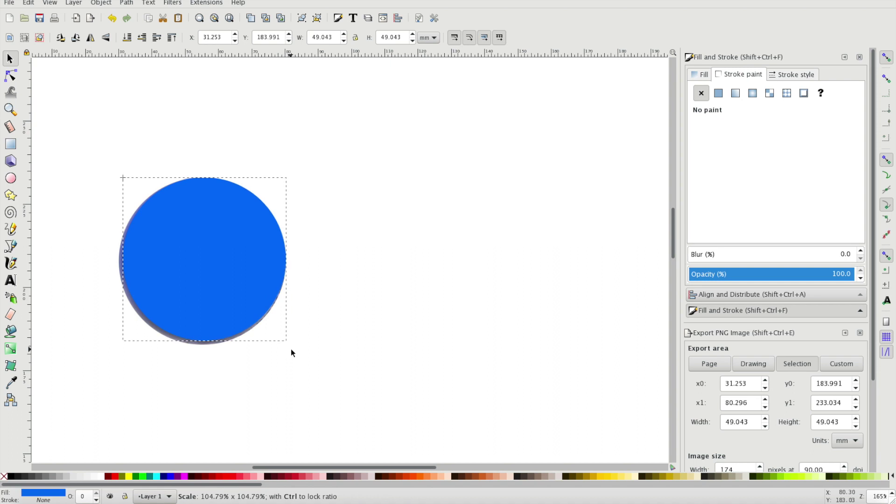
click(201, 236)
drag(201, 236, 391, 234)
click(427, 135)
key(ctrl+F2)
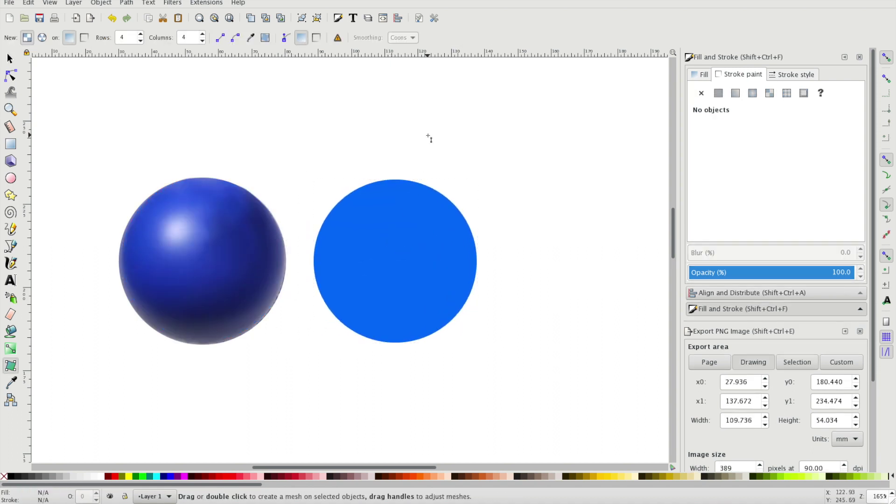
Set the mesh to 5 rows and 5 columns and add a mesh gradient to the flat circle
click(141, 35)
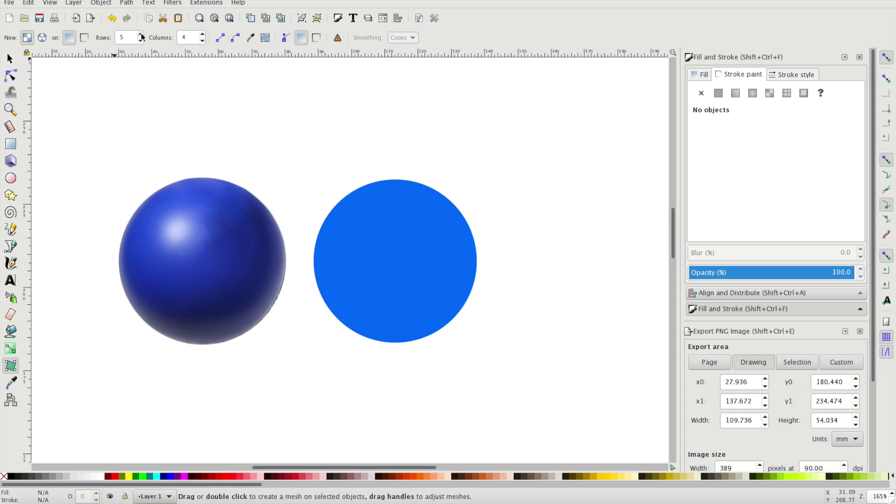
click(202, 34)
click(400, 263)
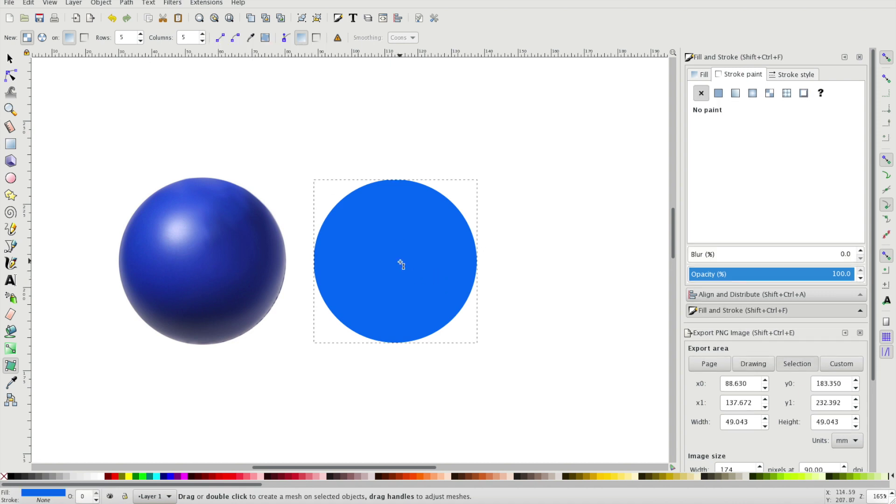
double_click(400, 264)
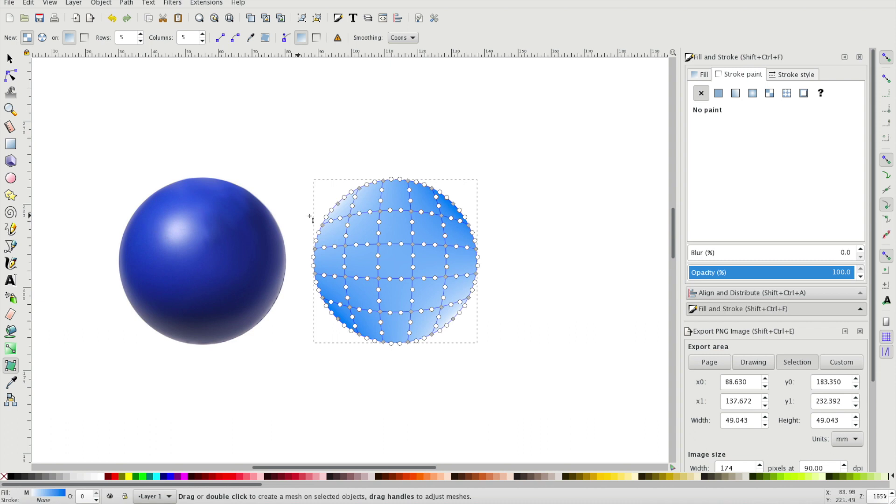
click(350, 215)
Sample blues and the highlight from the left sphere onto the first three top-row mesh nodes
click(724, 233)
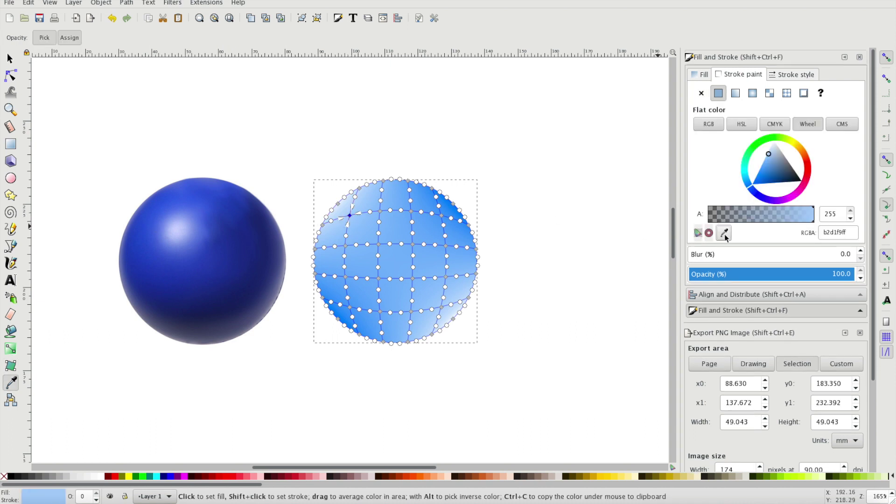
click(155, 219)
key(d)
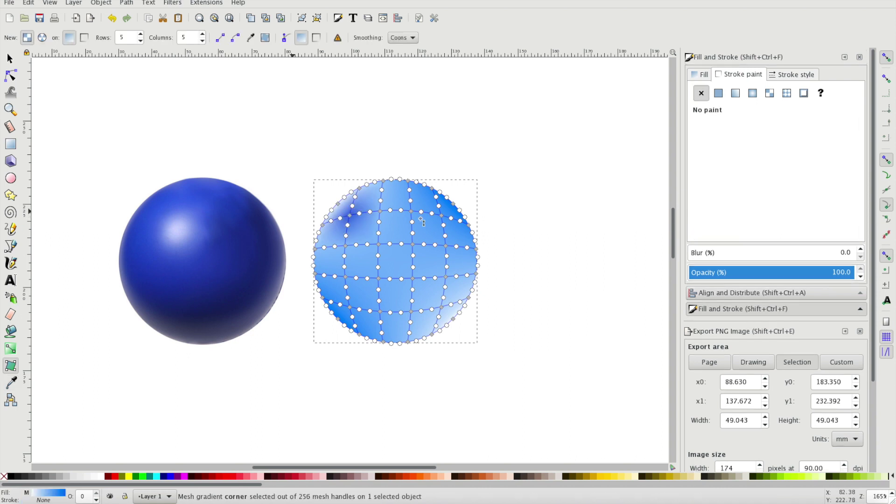
click(380, 212)
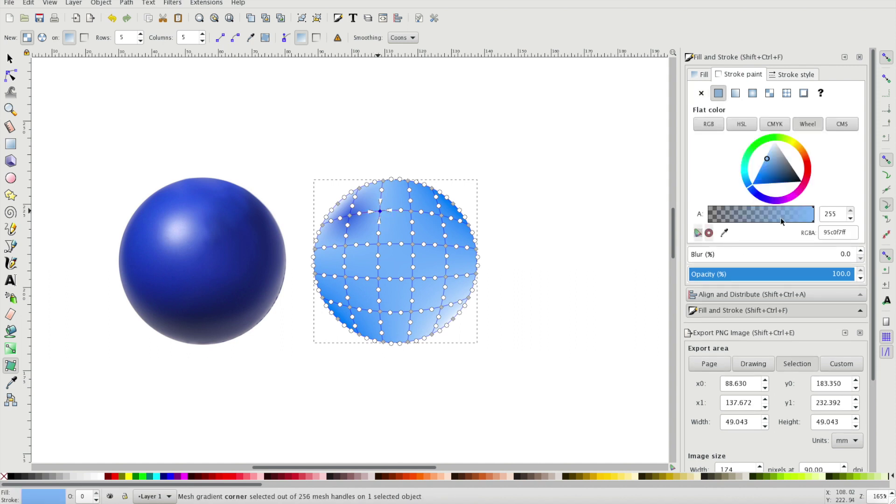
key(d)
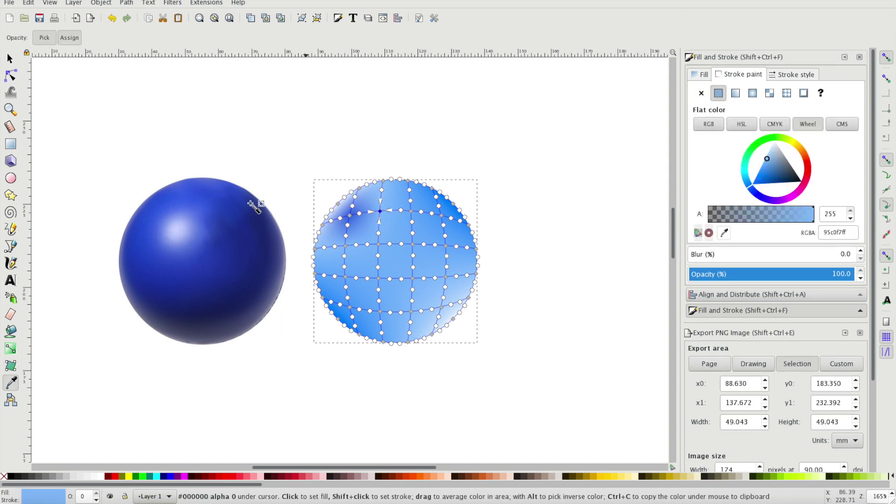
click(184, 210)
key(d)
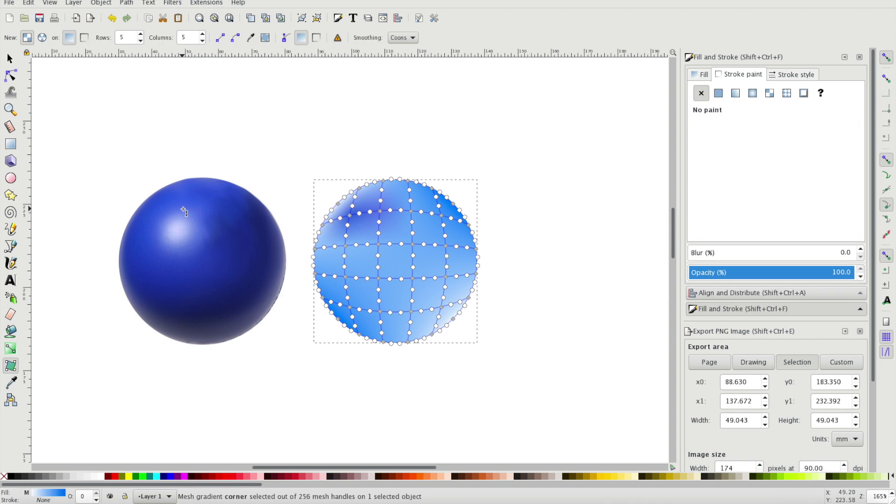
click(411, 212)
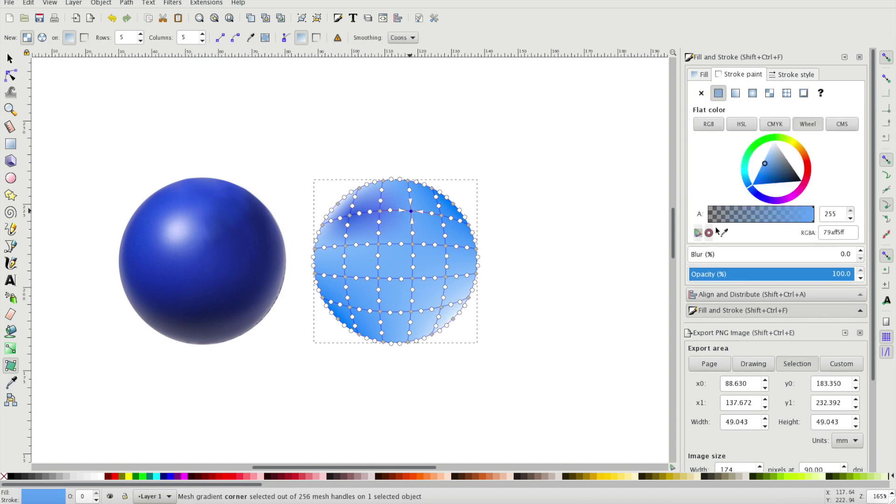
key(d)
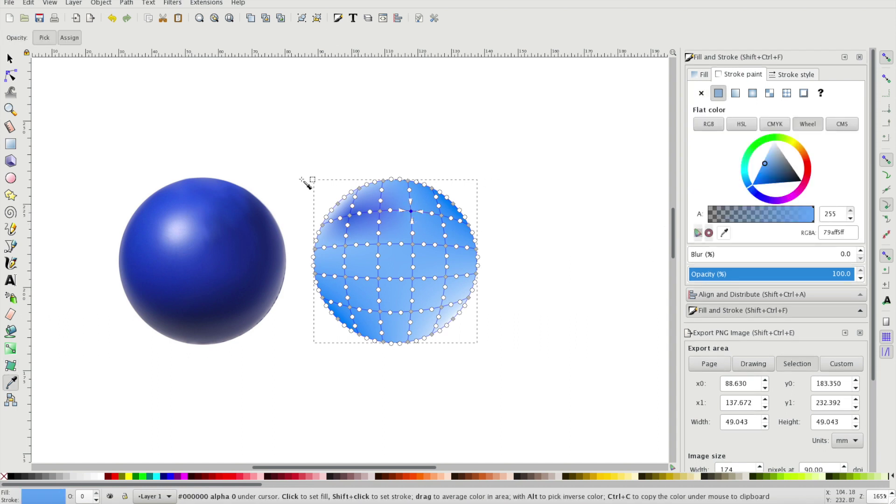
click(227, 206)
key(d)
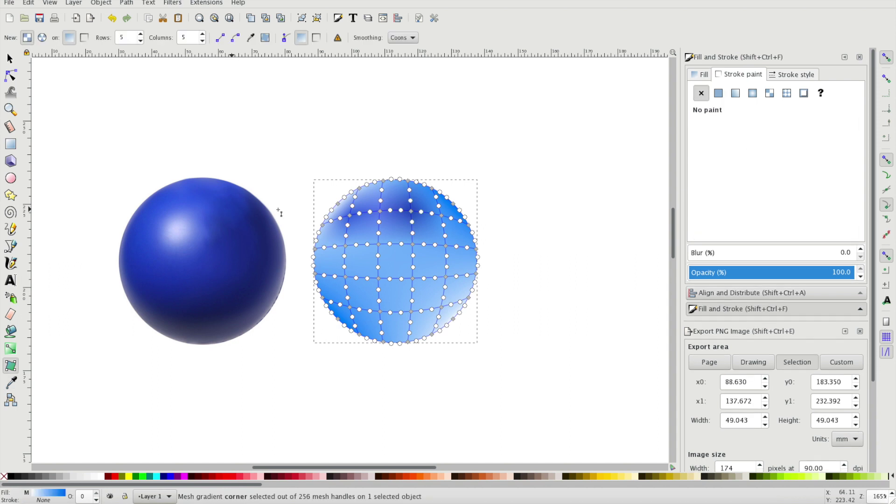
Recolour the upper-right, left and centre mesh nodes with matching blues from the left sphere
click(442, 215)
key(d)
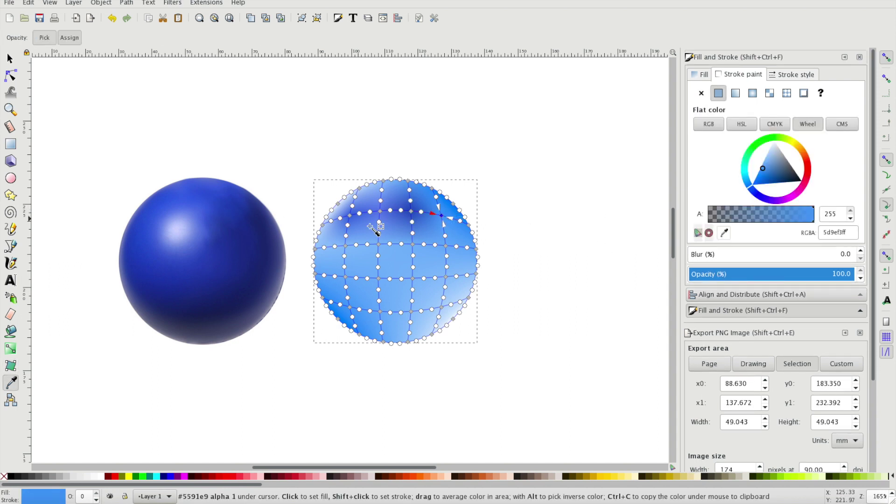
click(259, 216)
key(d)
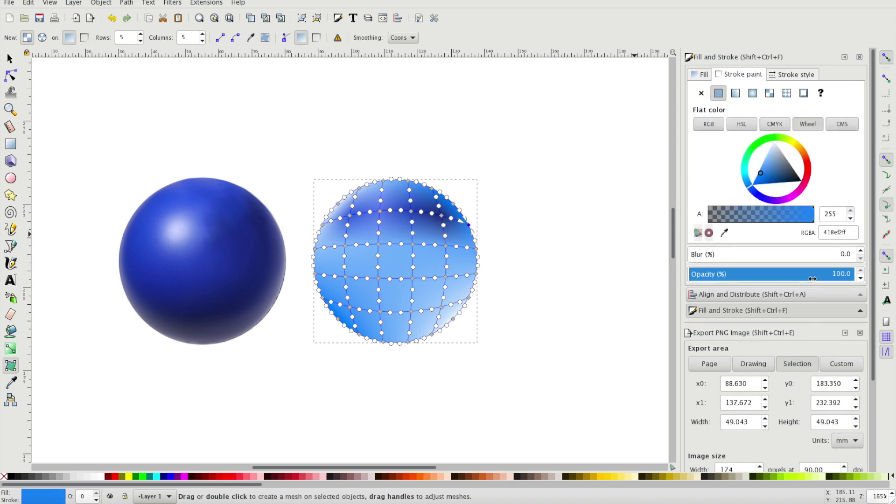
click(724, 233)
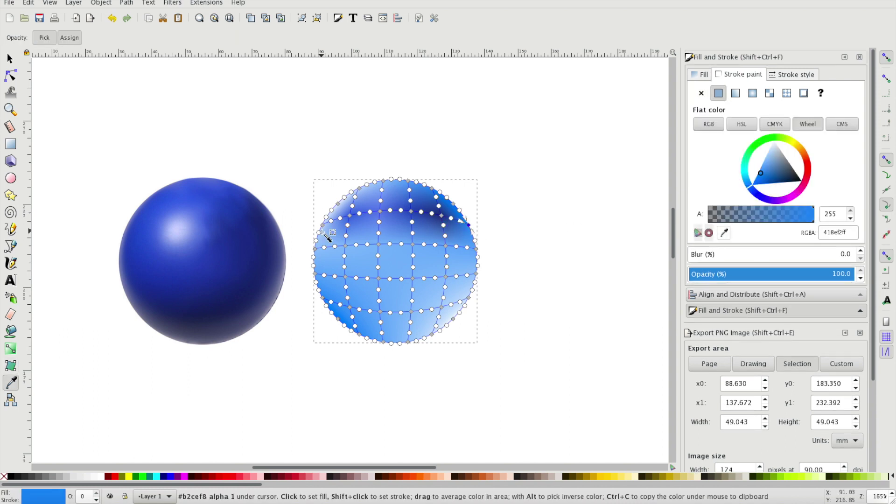
click(271, 216)
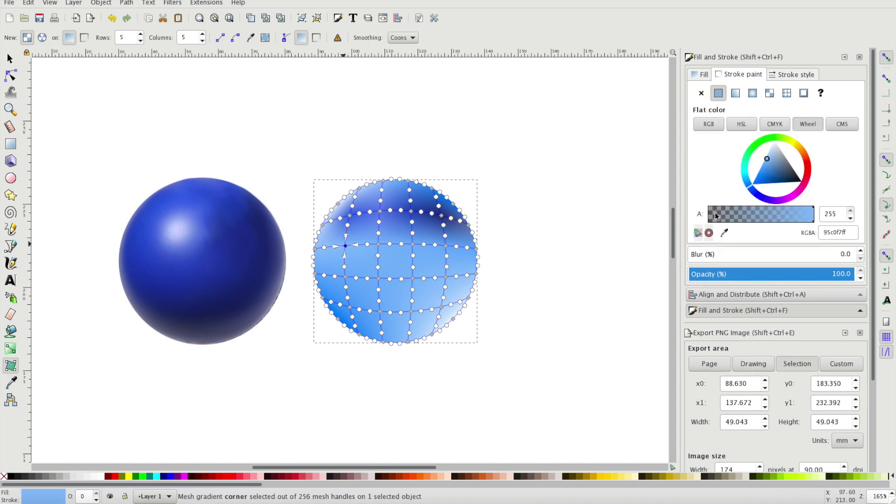
click(724, 232)
click(148, 247)
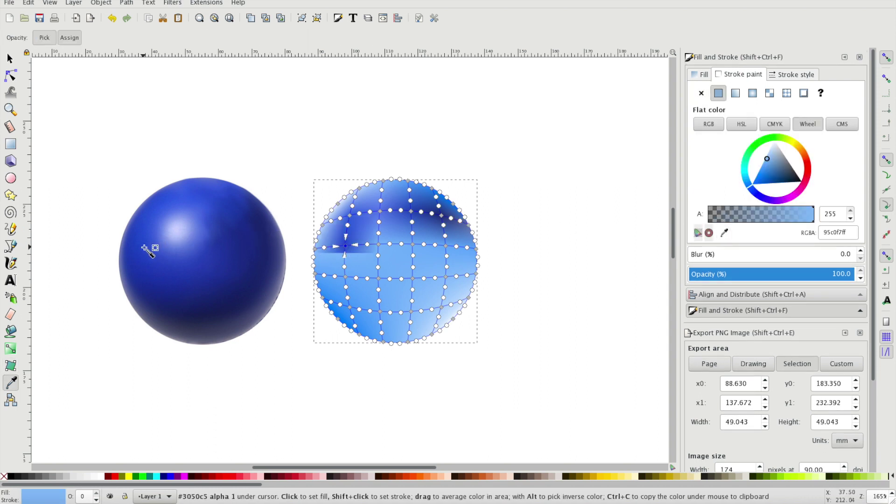
click(379, 245)
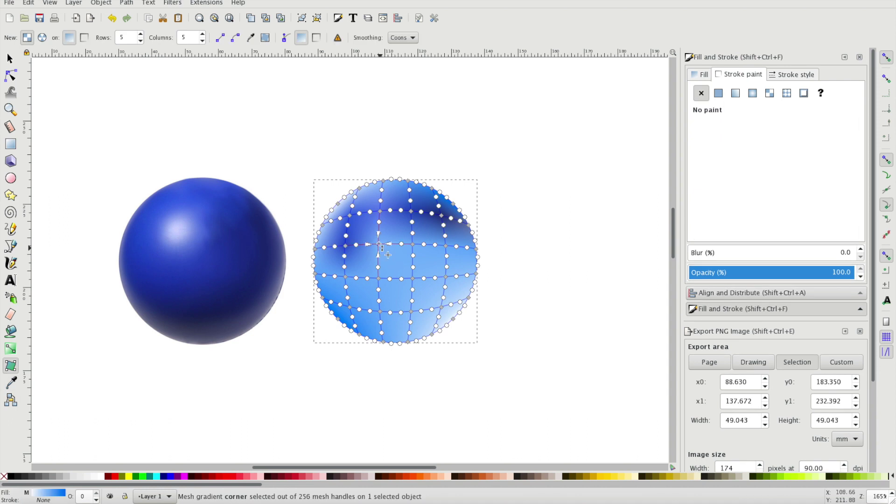
click(724, 232)
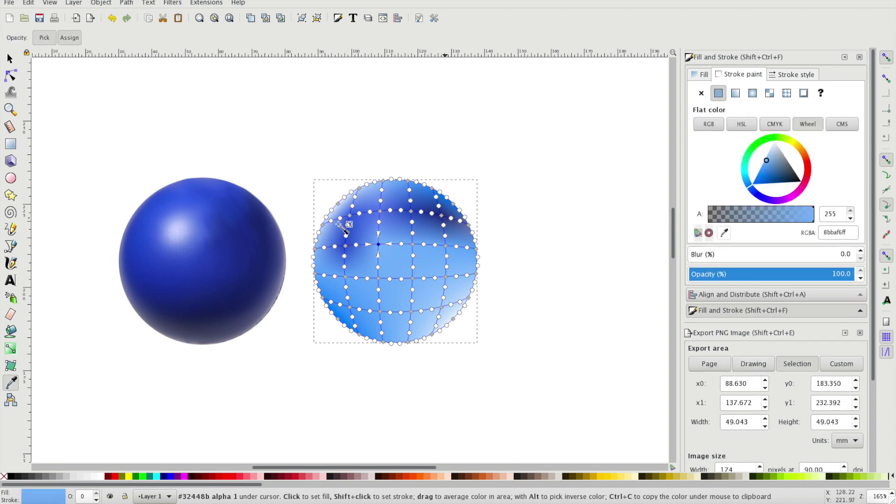
click(177, 246)
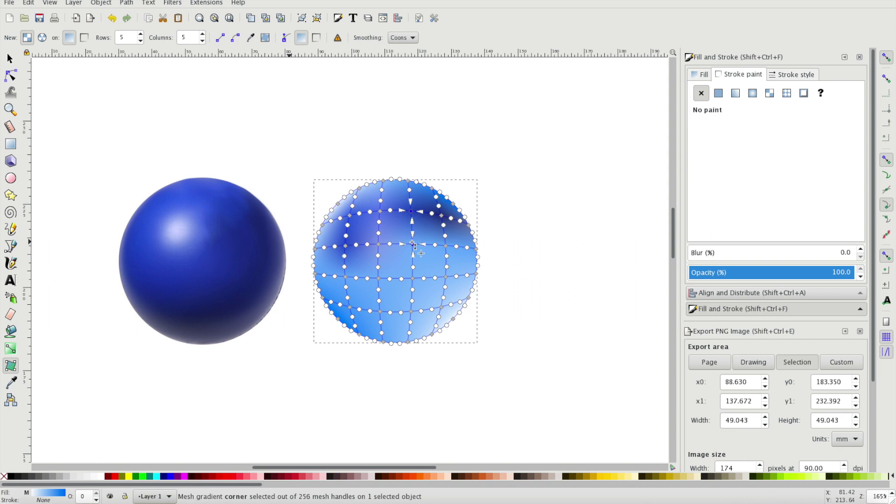
shift+click(411, 211)
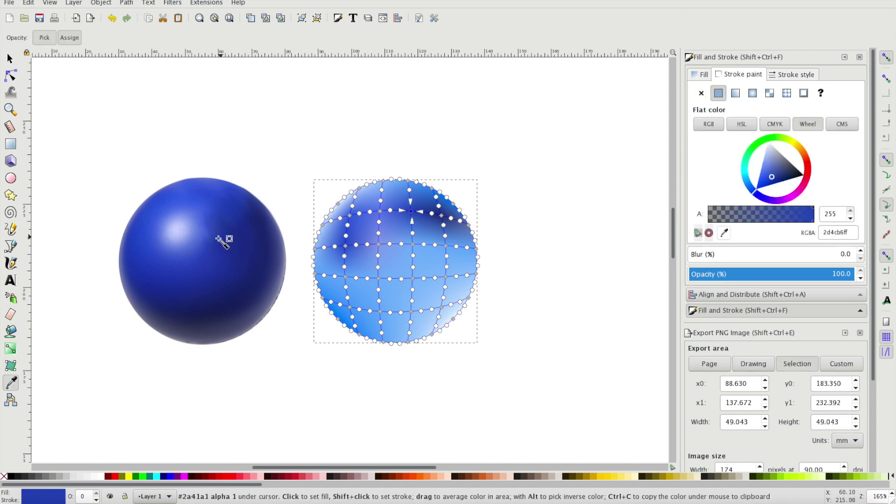
key(ctrl+F2)
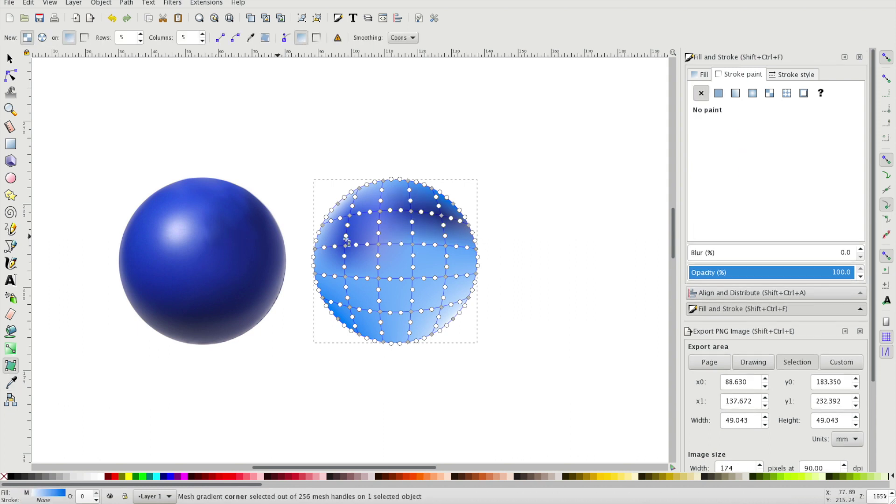
Darken the middle-row nodes right of centre out to the right edge with the sphere's darker shades
click(413, 244)
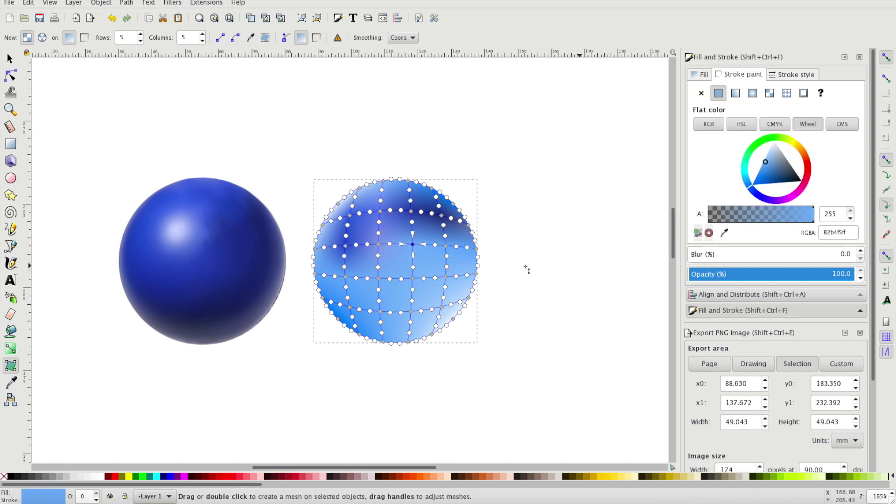
click(723, 233)
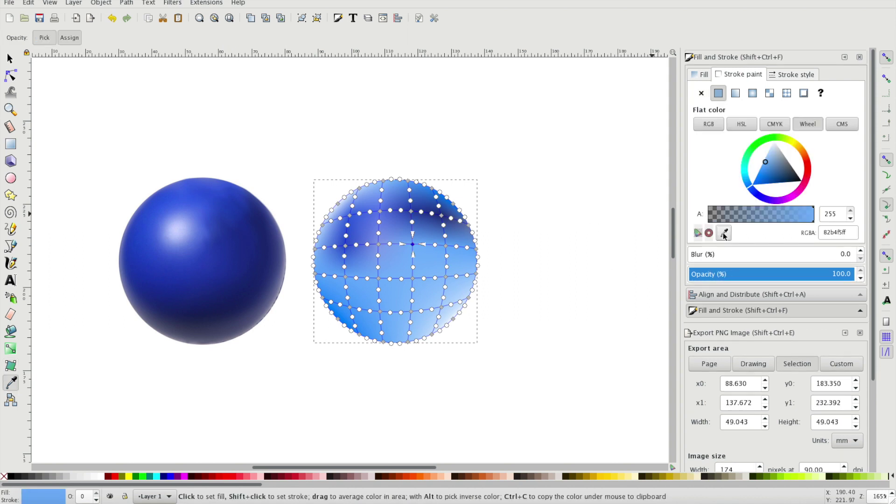
click(219, 241)
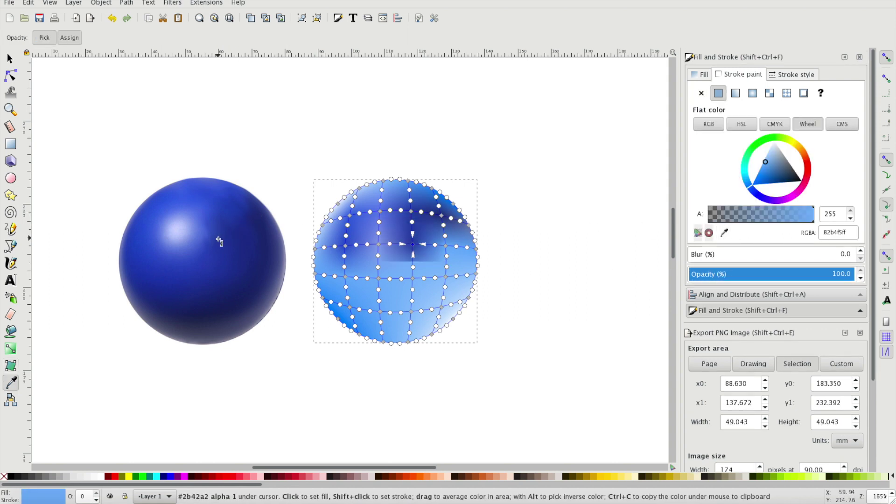
click(446, 246)
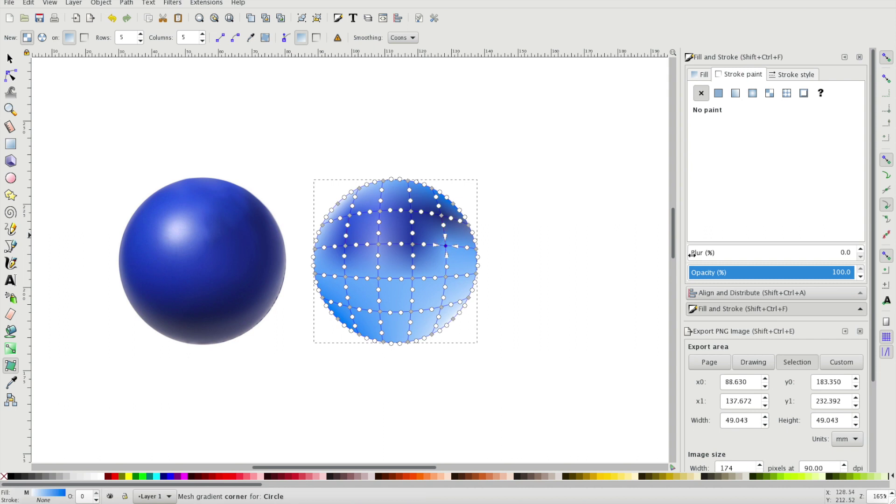
click(723, 232)
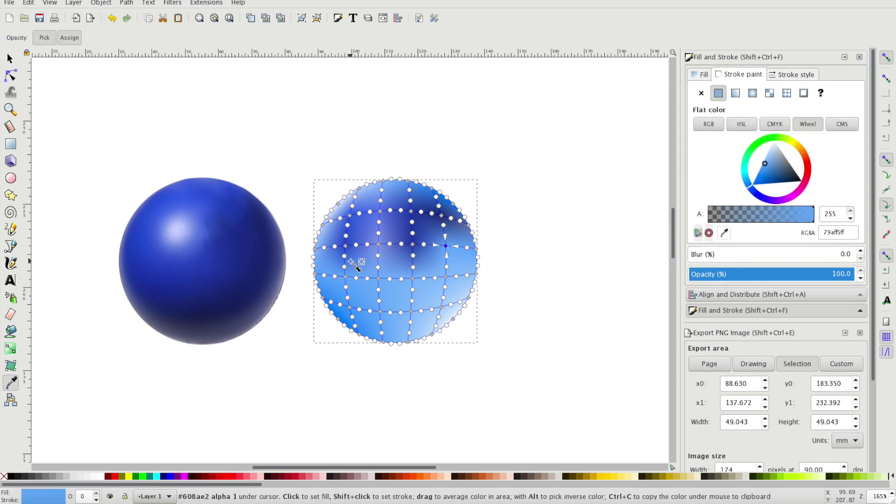
click(261, 247)
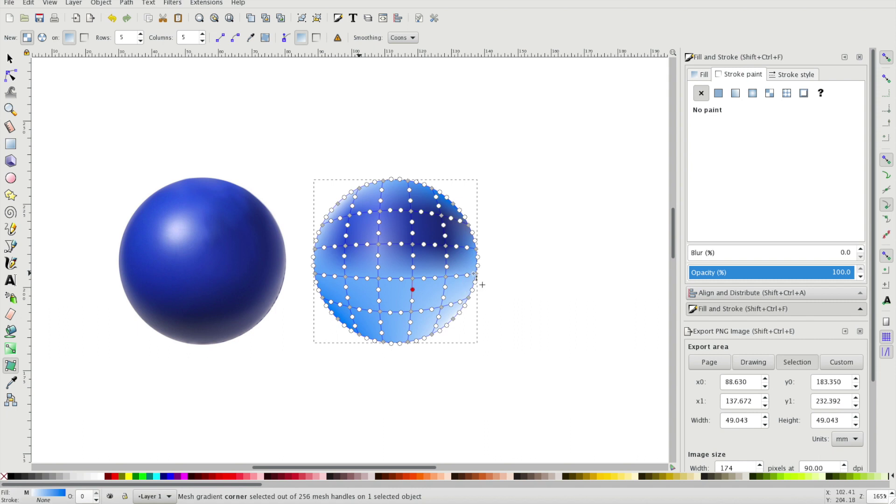
key(Escape)
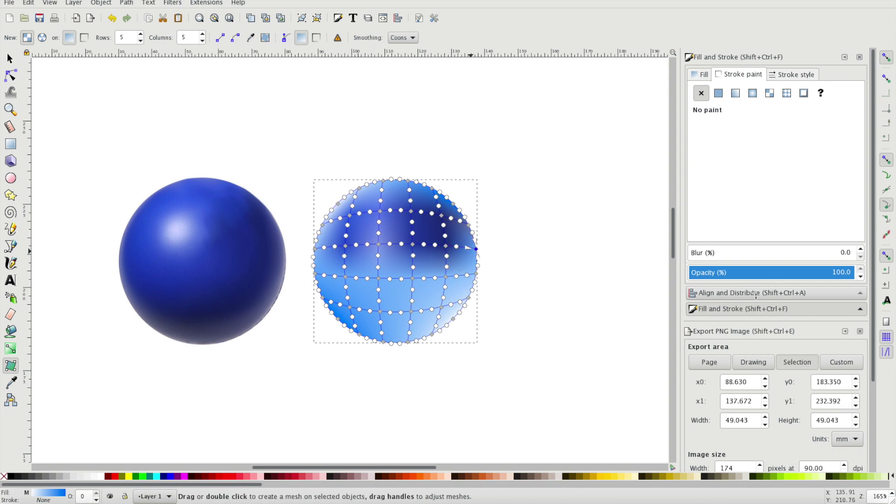
click(724, 232)
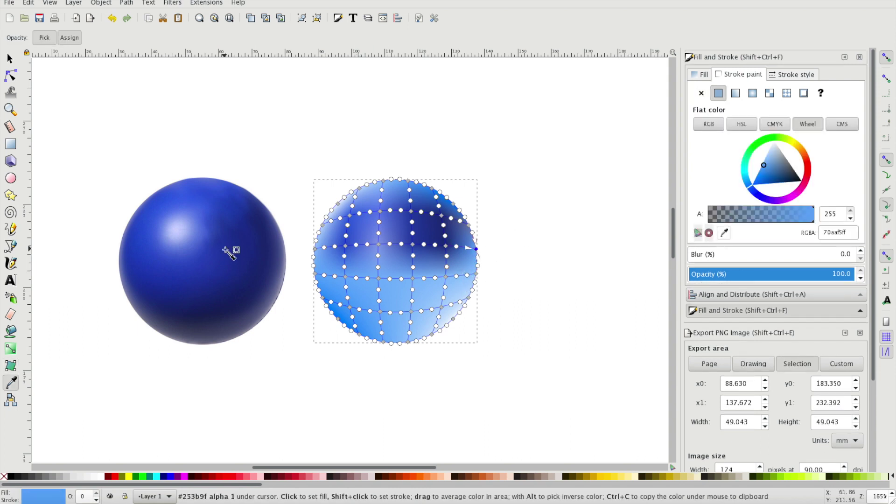
click(280, 248)
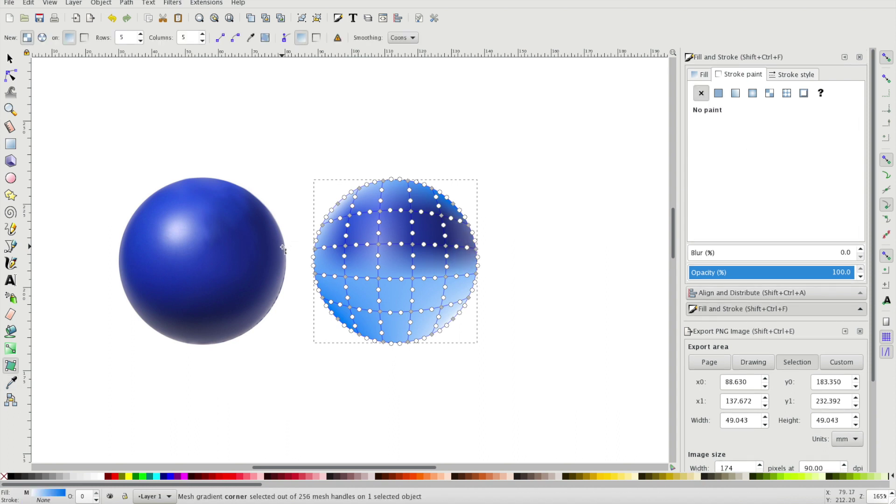
Apply the left sphere's dark blues to the lower-row nodes from left side to right edge
click(345, 278)
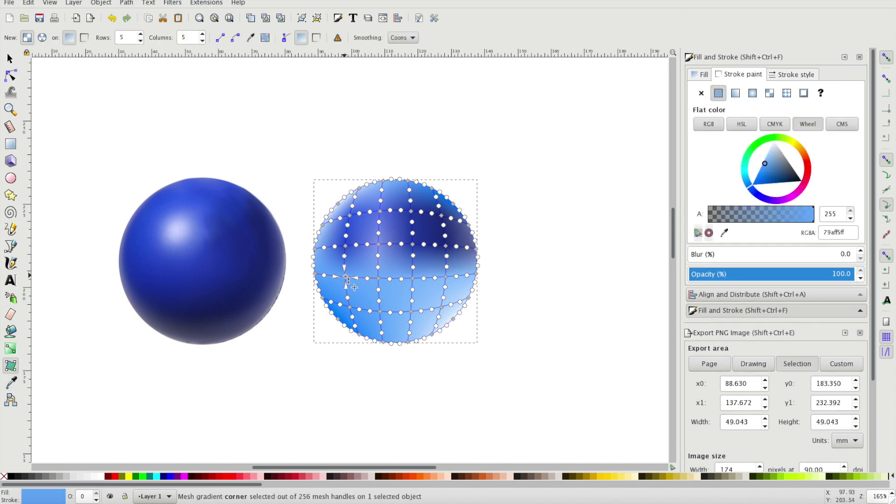
click(723, 232)
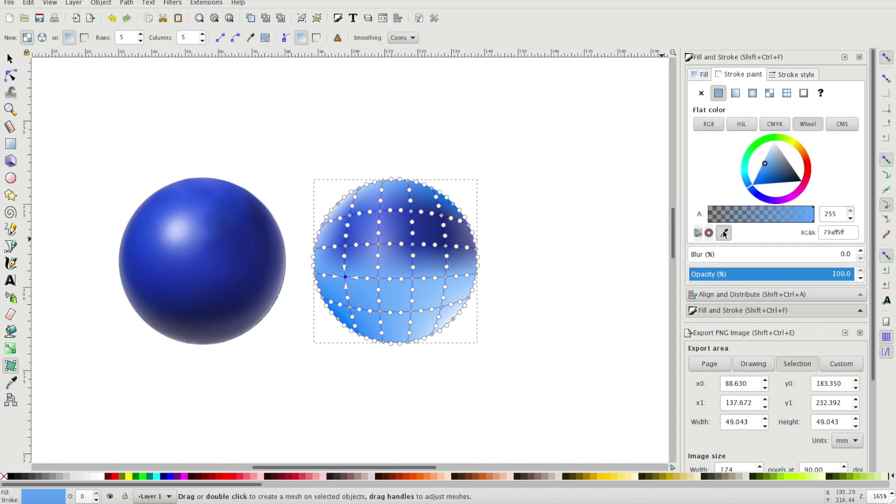
click(152, 277)
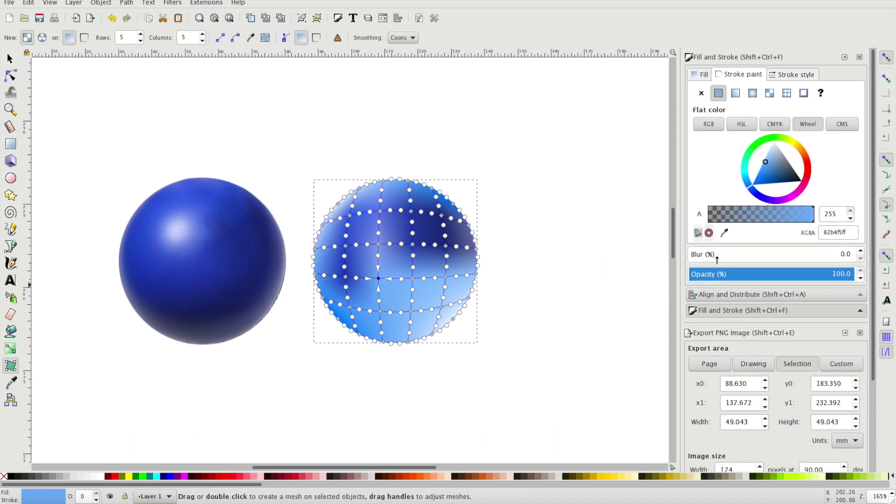
click(724, 232)
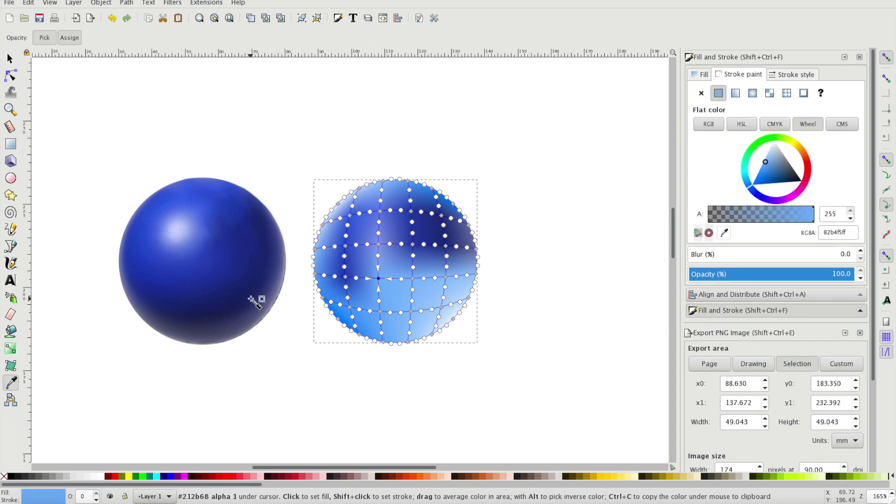
click(182, 273)
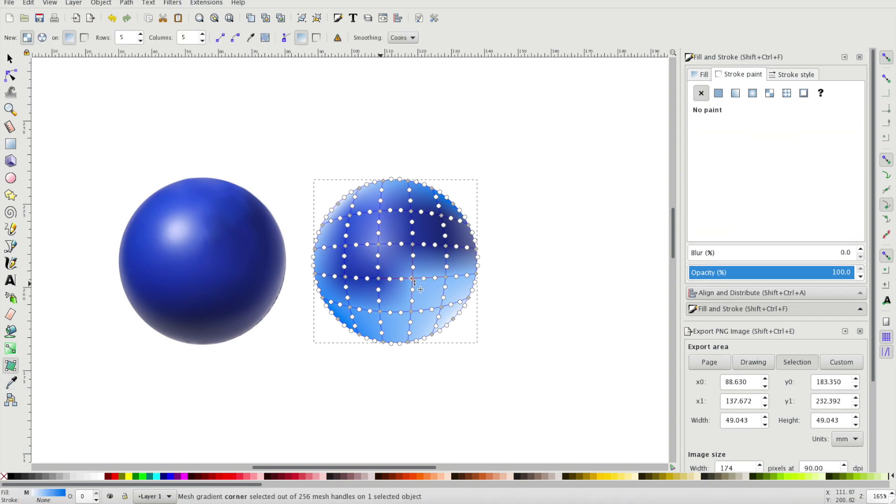
click(412, 279)
click(723, 232)
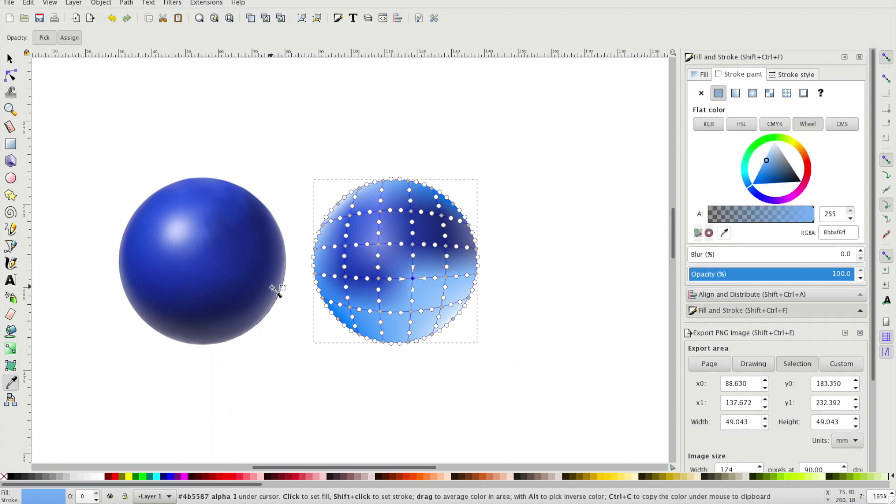
click(222, 280)
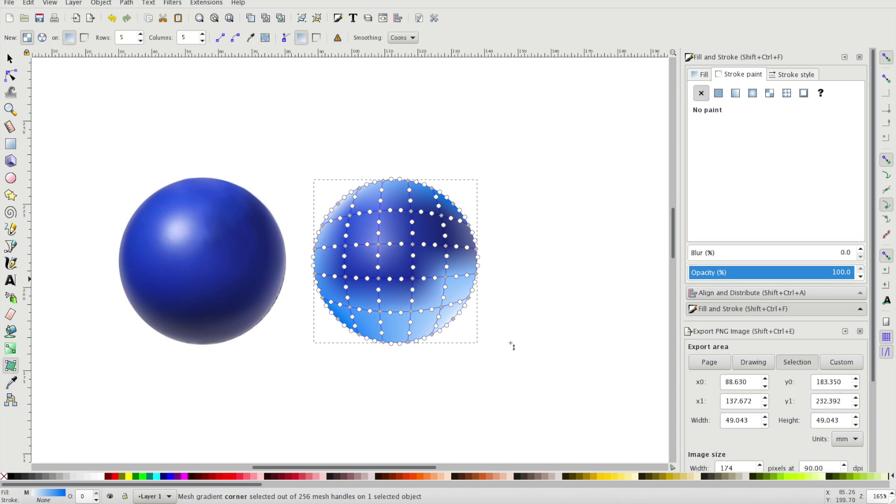
click(446, 278)
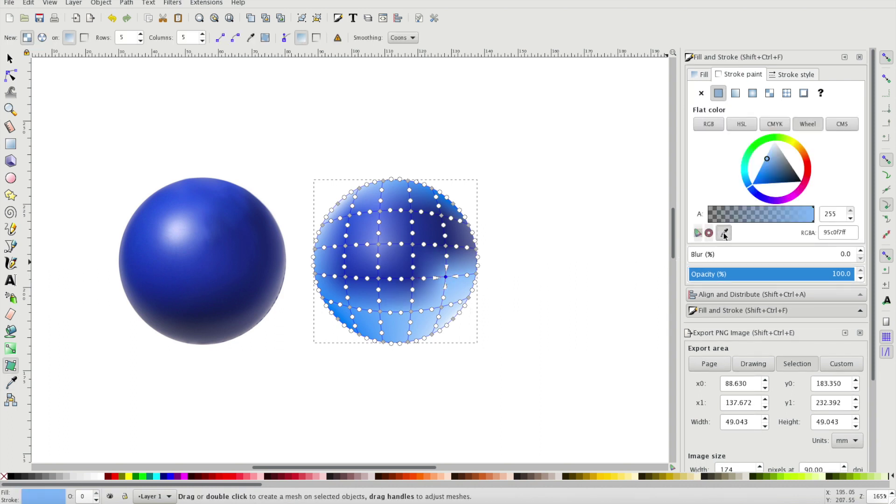
key(d)
drag(248, 280, 277, 270)
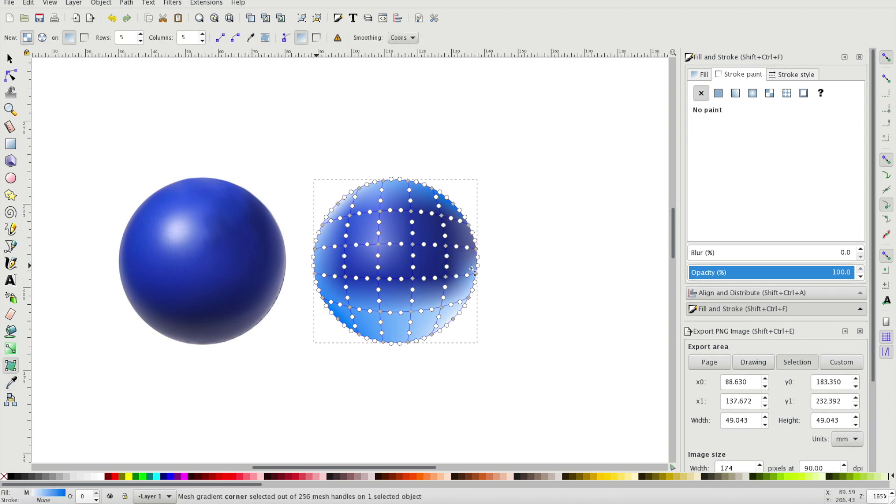
click(477, 274)
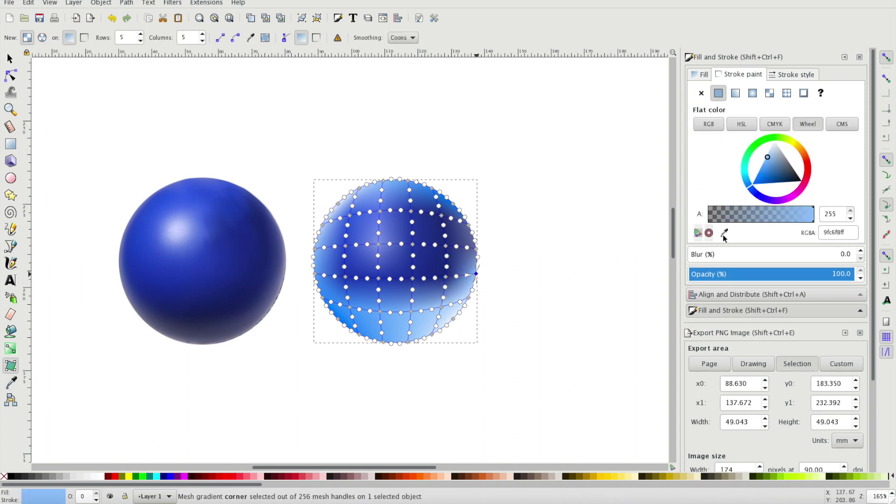
key(d)
click(282, 276)
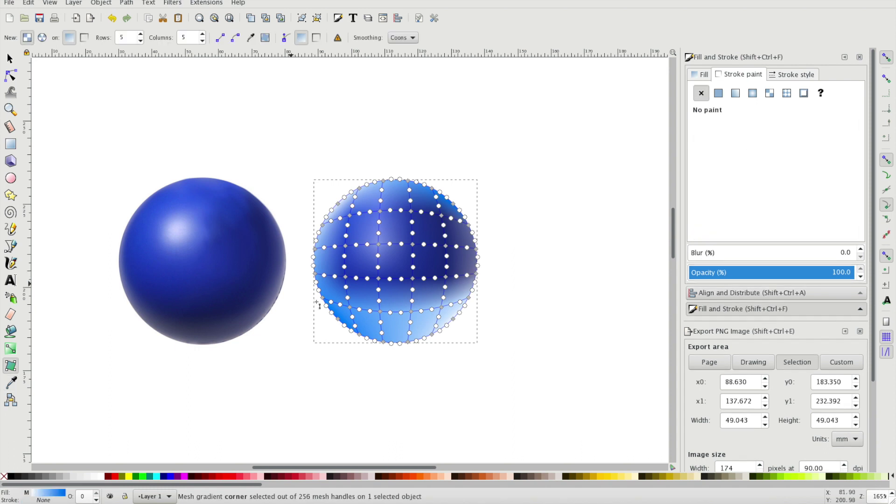
Shade the bottom-row mesh nodes with the left sphere's lower shadow blues
click(351, 307)
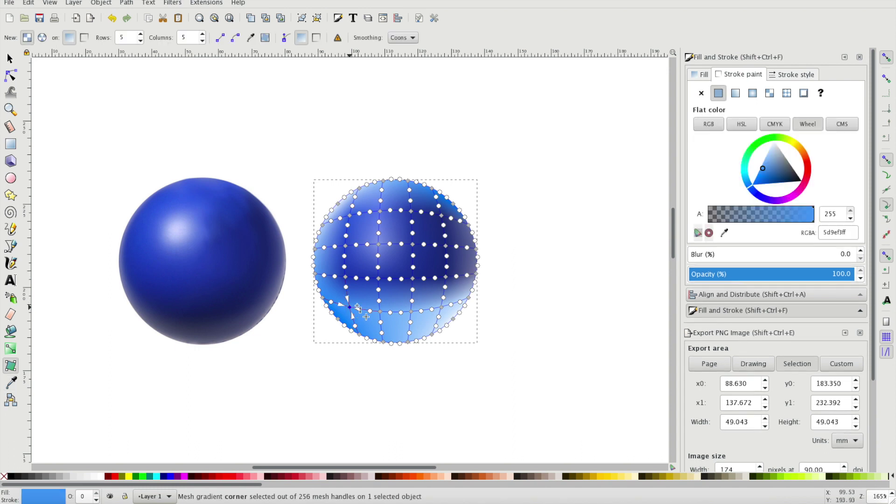
key(d)
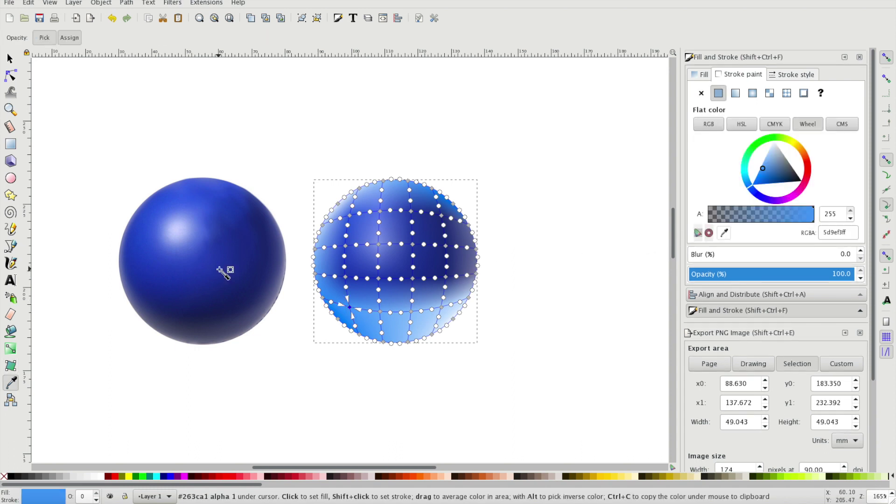
click(154, 309)
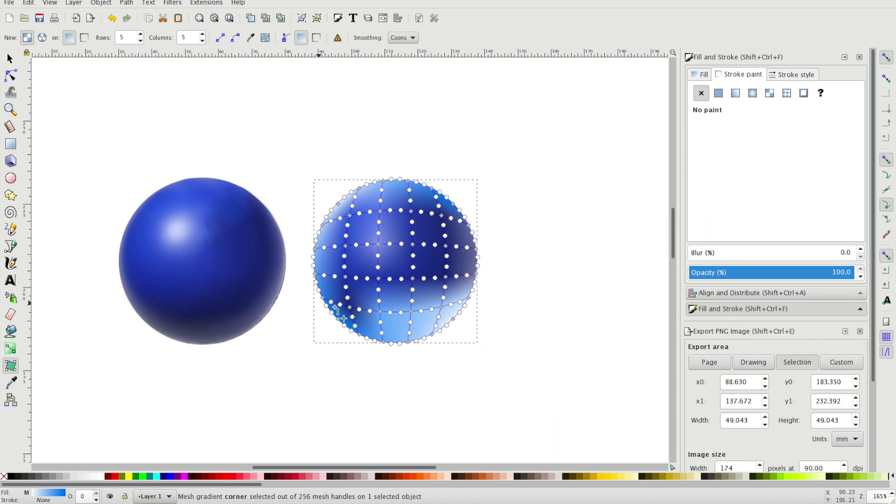
click(381, 311)
key(d)
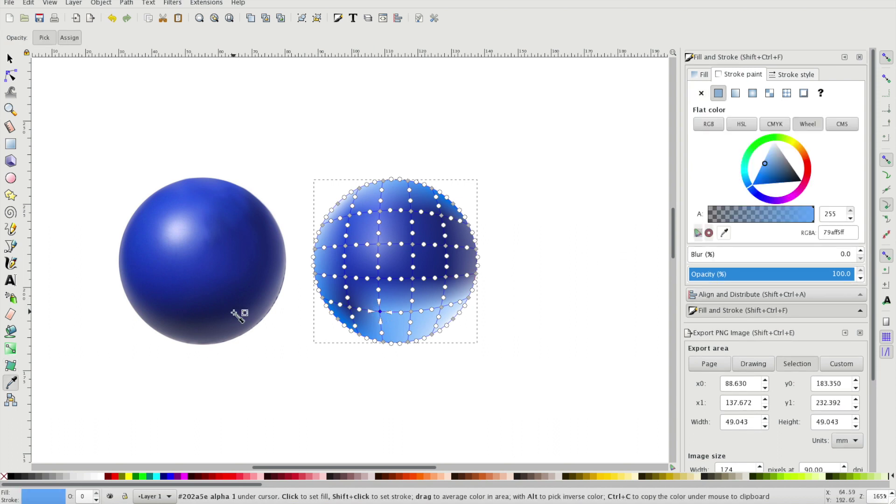
click(176, 316)
key(m)
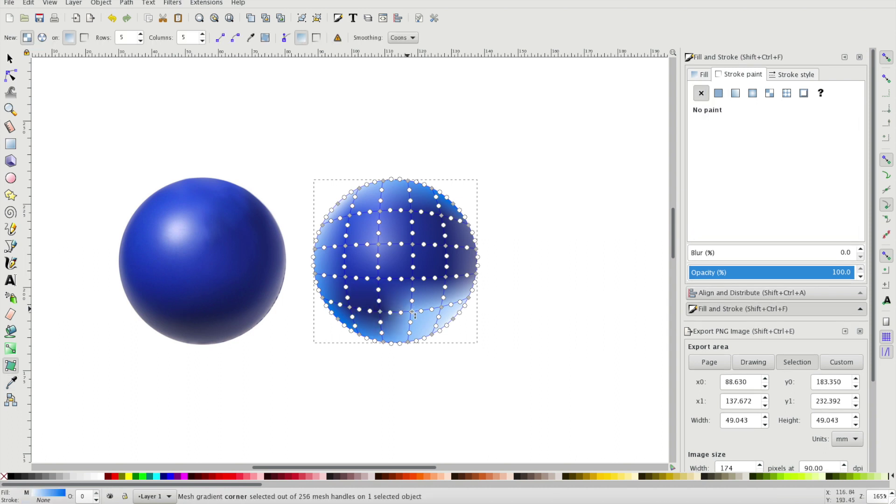
click(412, 312)
key(d)
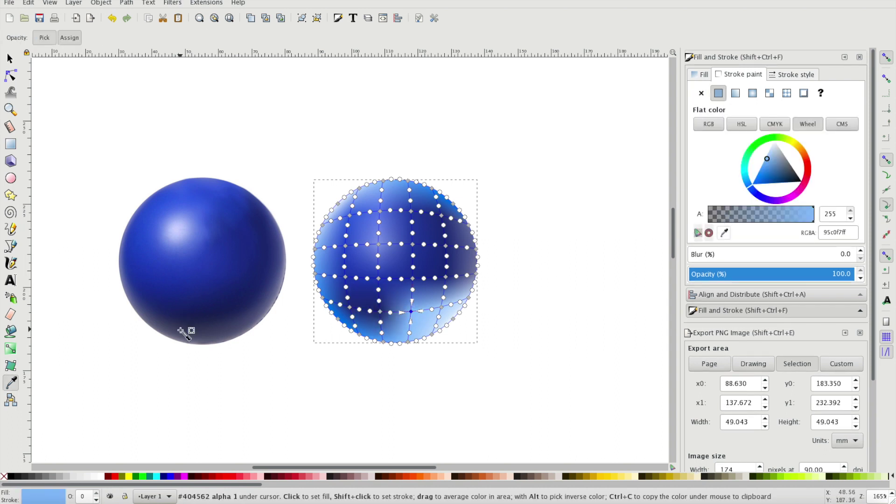
click(216, 315)
key(m)
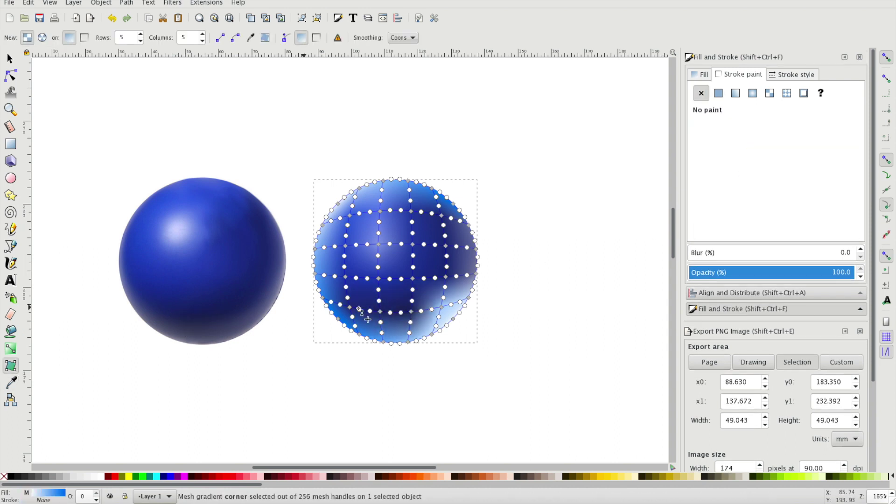
click(441, 307)
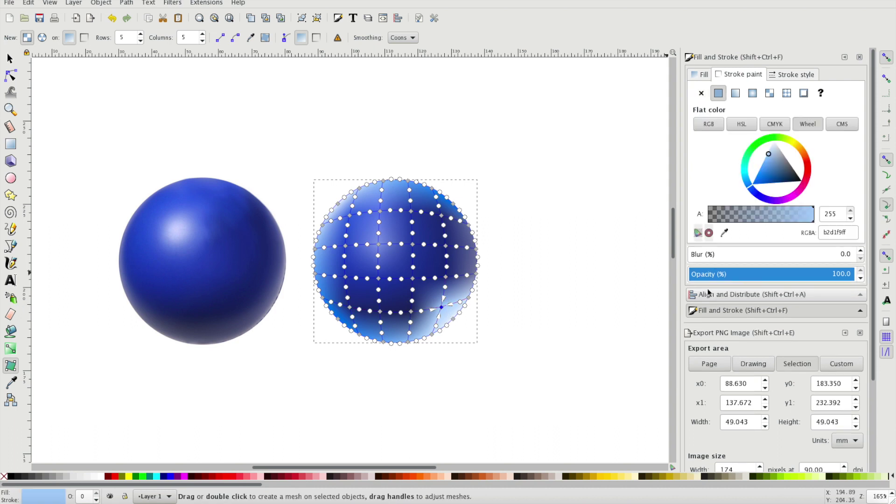
Apply an averaged dark blue from the left sphere to the lower-right mesh corner
key(d)
drag(256, 300, 261, 304)
key(m)
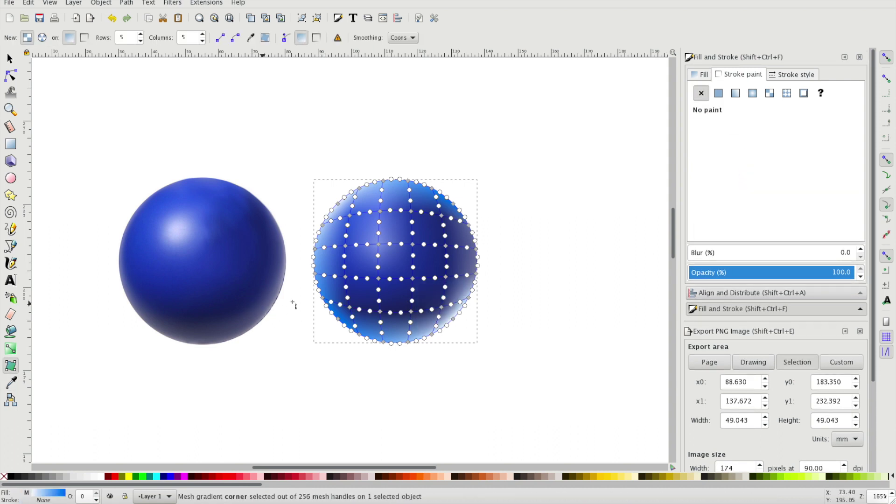
click(338, 319)
key(d)
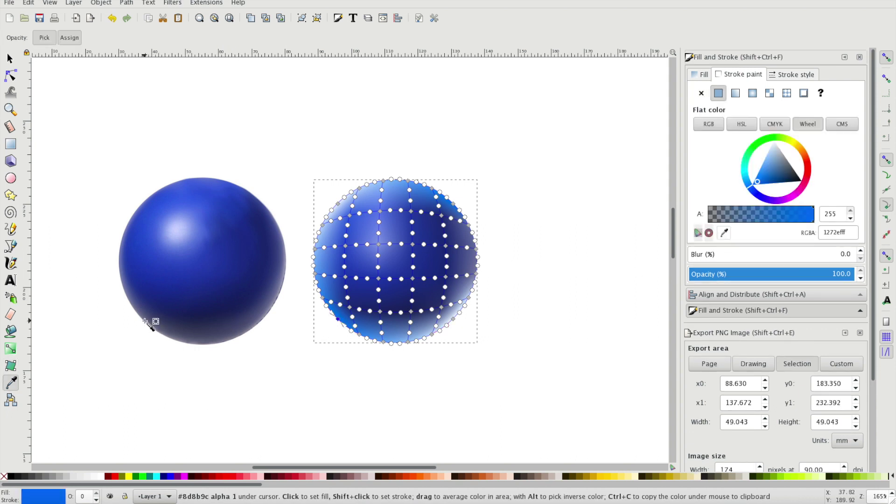
key(m)
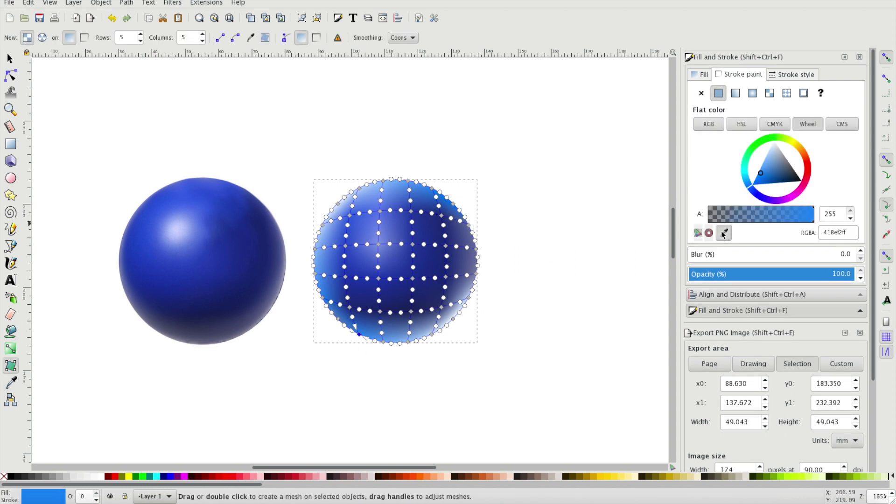
key(d)
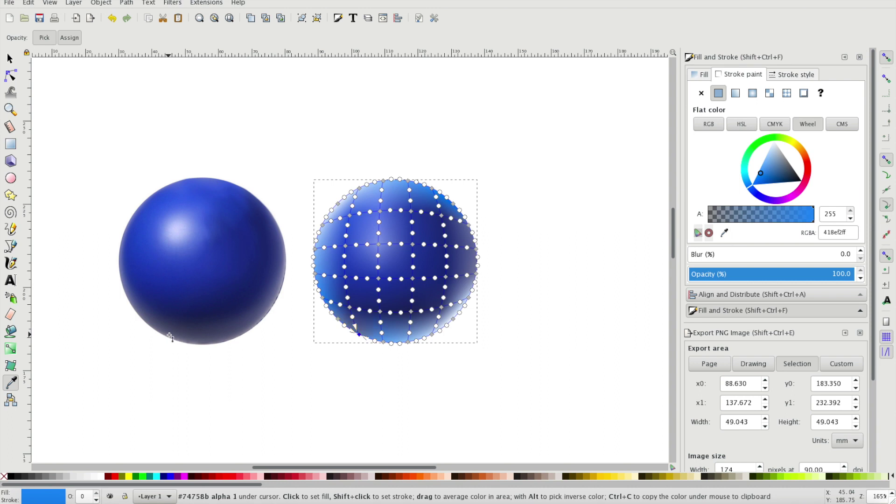
key(m)
Colour the bottom mesh corners with the left sphere's bottom-edge shadow tones
click(383, 341)
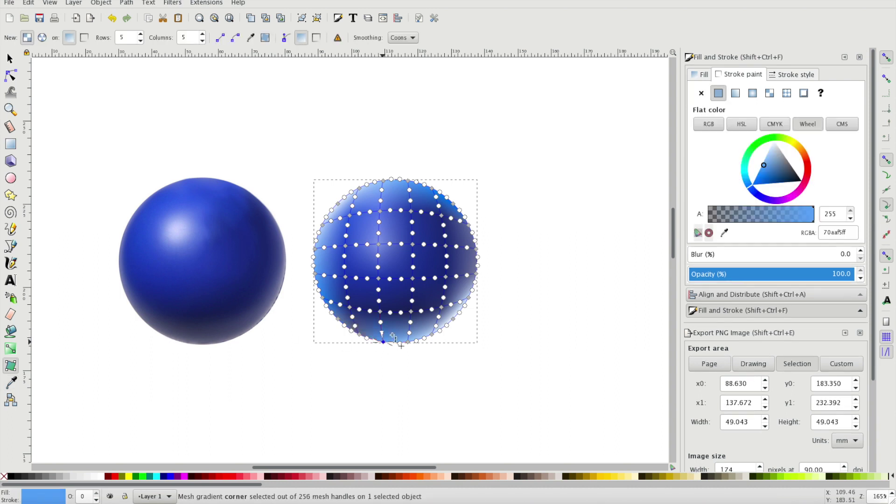
click(724, 233)
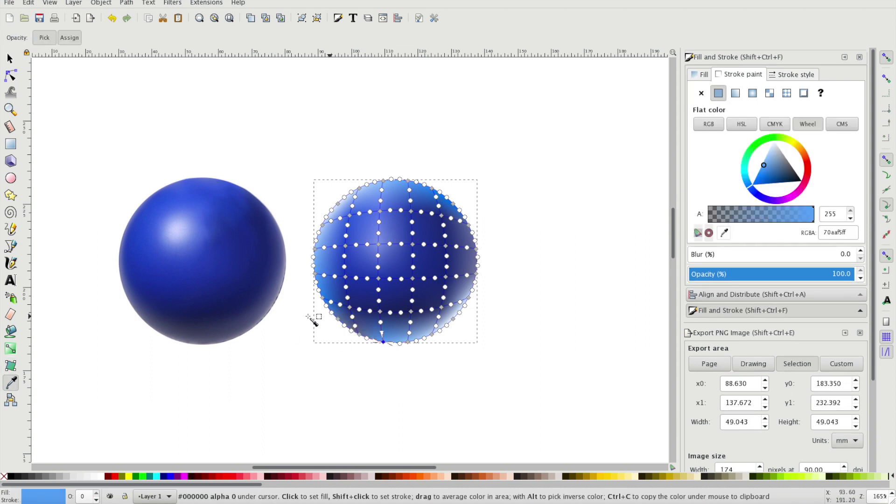
click(175, 338)
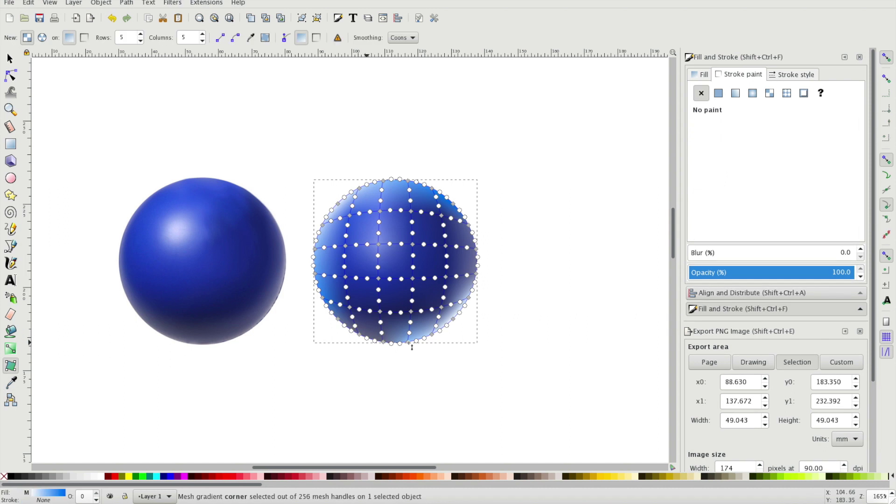
click(409, 343)
click(724, 232)
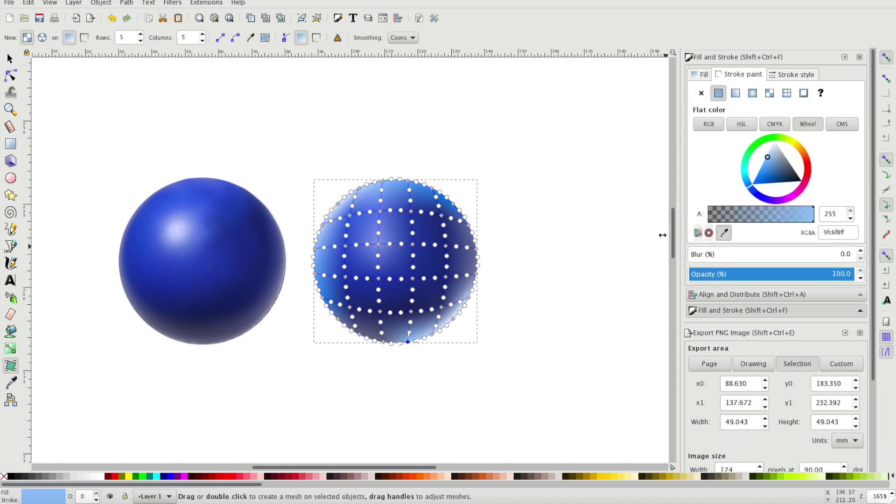
click(205, 343)
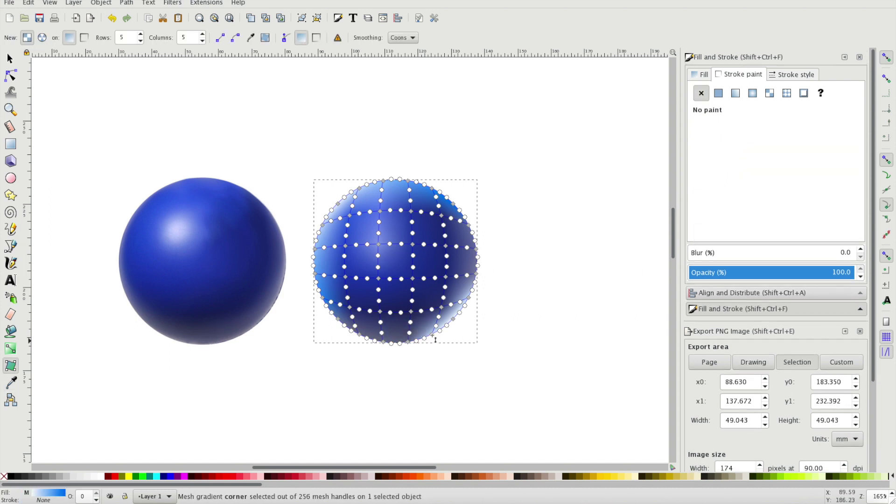
click(431, 334)
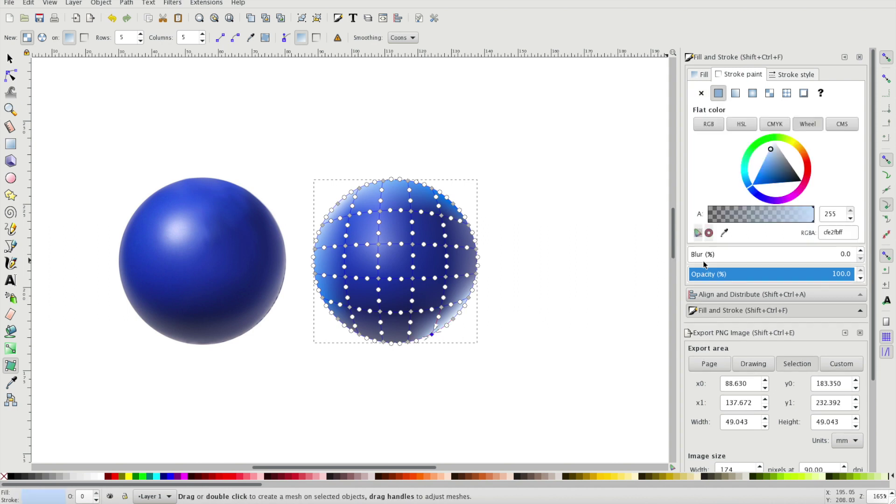
click(724, 233)
click(231, 337)
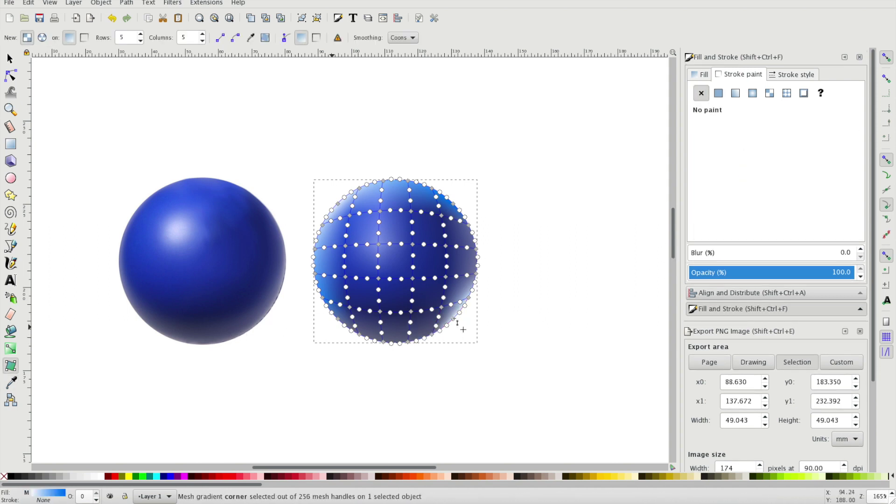
Recolour a lower-right edge corner with the left sphere's right-edge blue, replacing a first pick
click(454, 319)
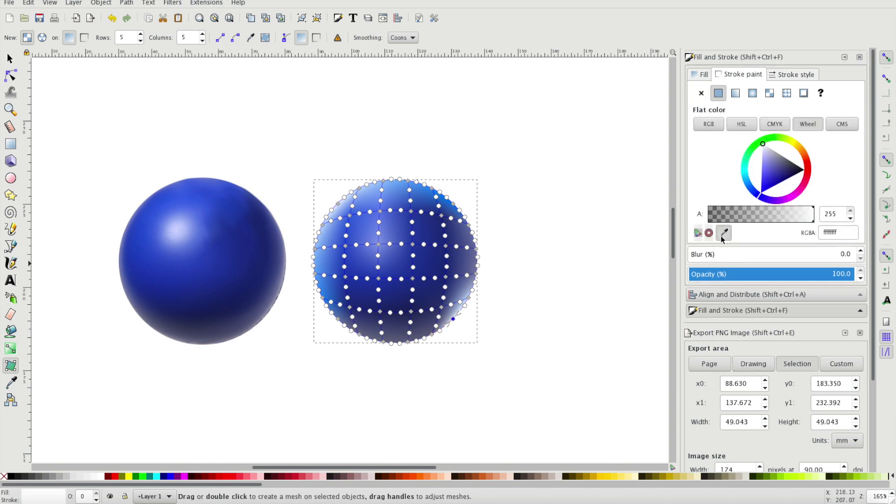
click(724, 232)
click(255, 324)
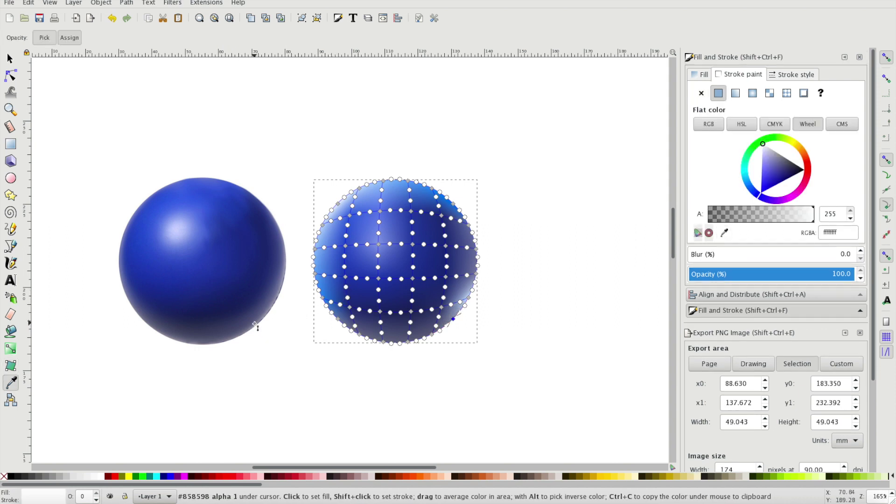
key(ctrl+z)
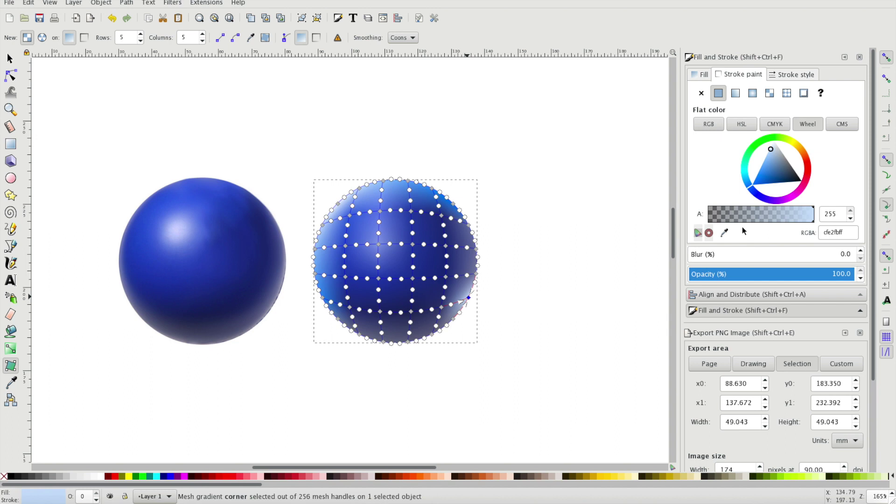
key(d)
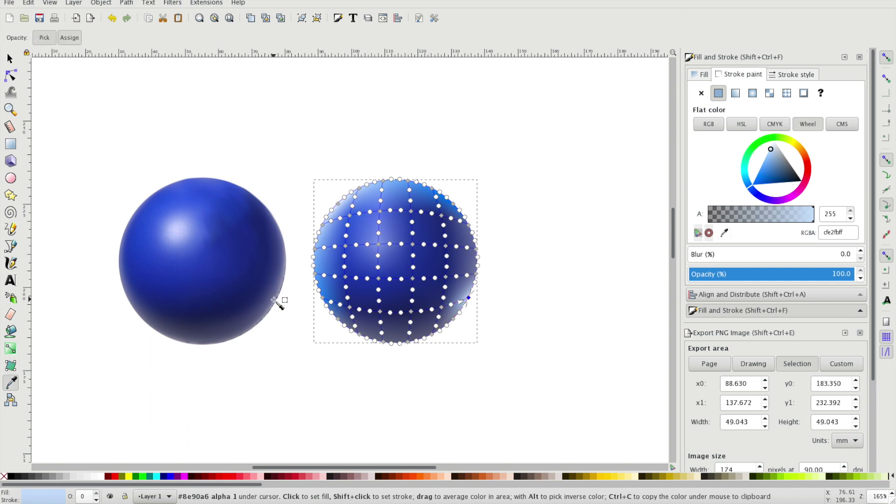
click(272, 306)
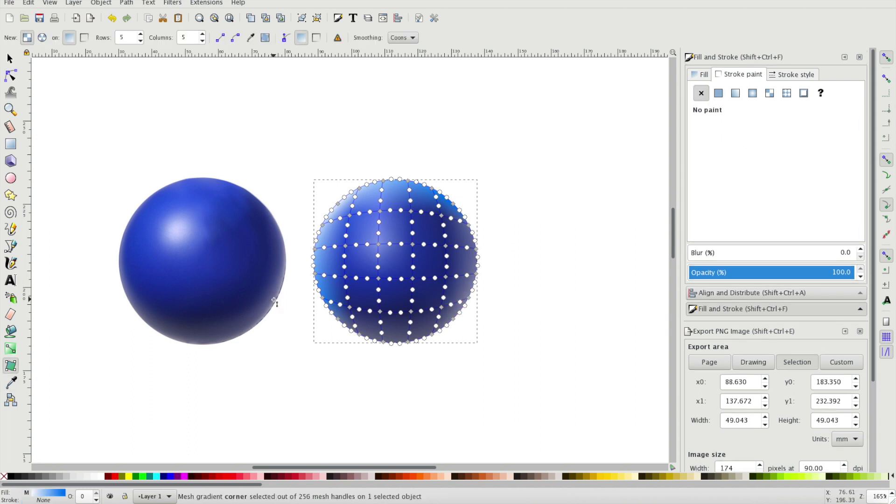
Sample the left sphere's left, upper-left and top edge colours onto the matching left and upper corners
click(315, 273)
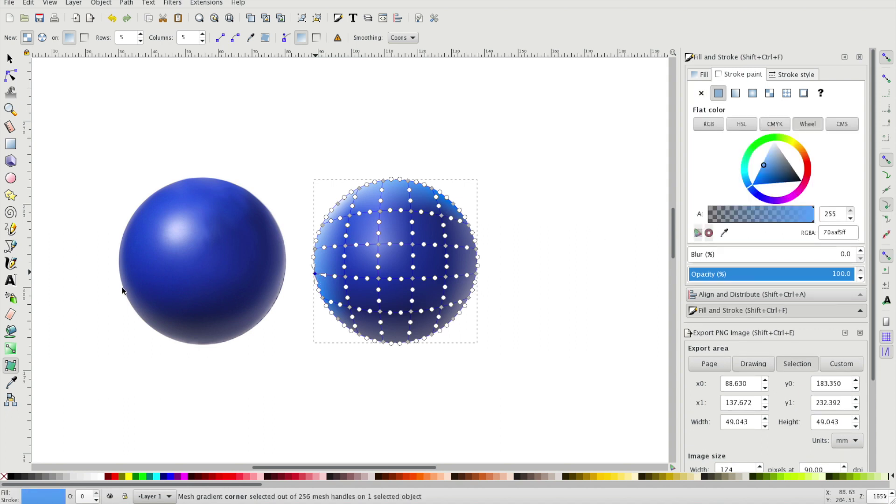
click(316, 249)
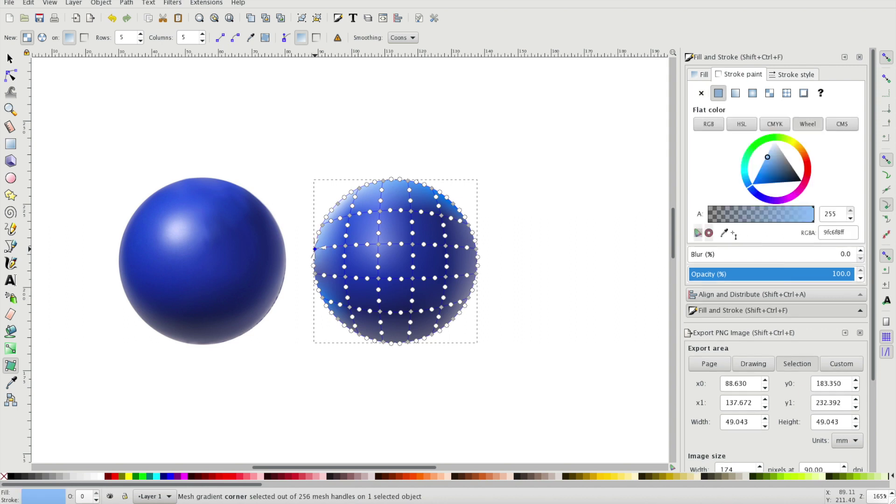
click(725, 232)
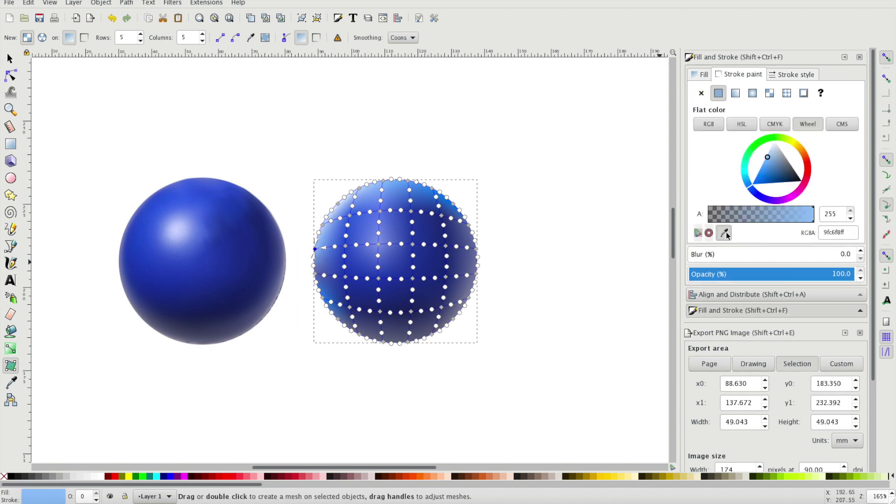
click(124, 249)
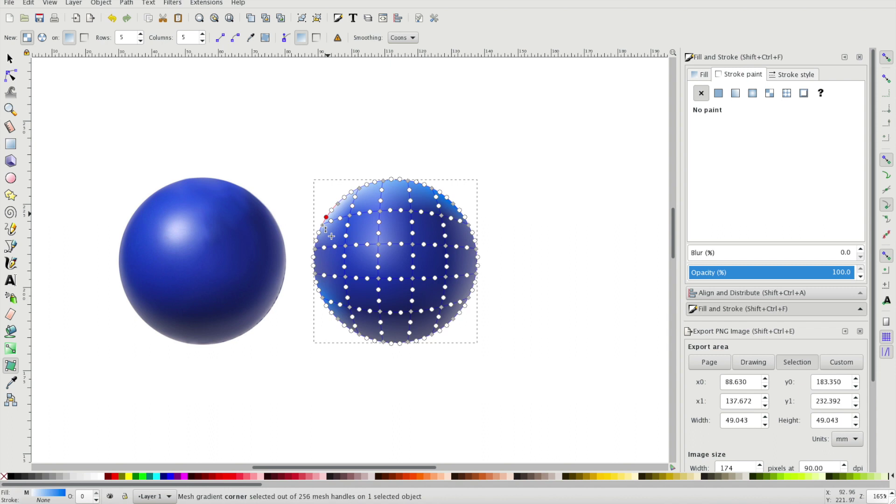
click(322, 226)
click(724, 232)
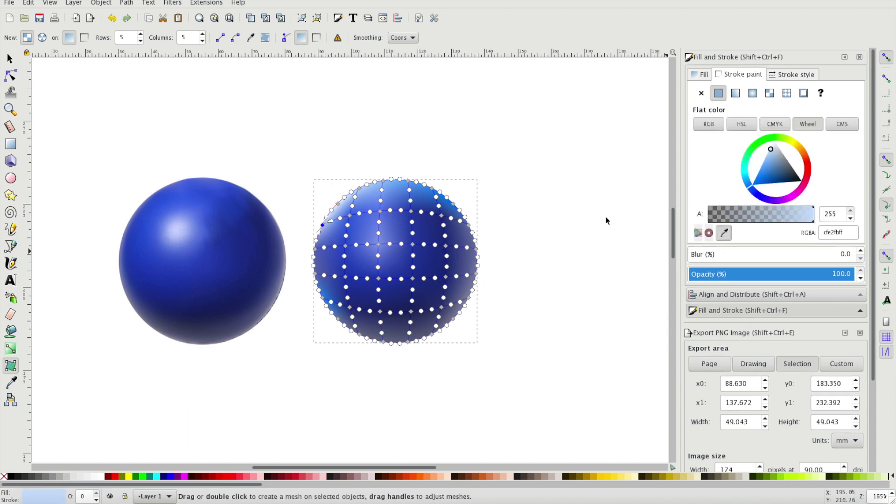
click(131, 234)
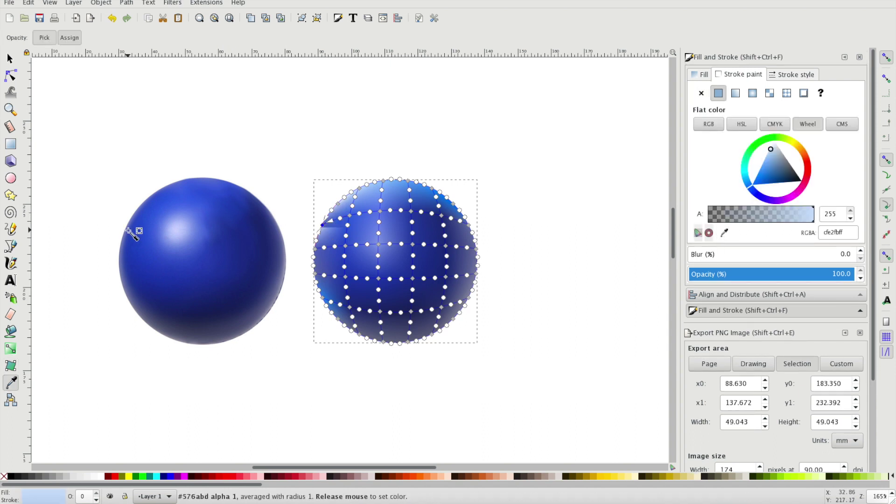
click(339, 204)
click(724, 232)
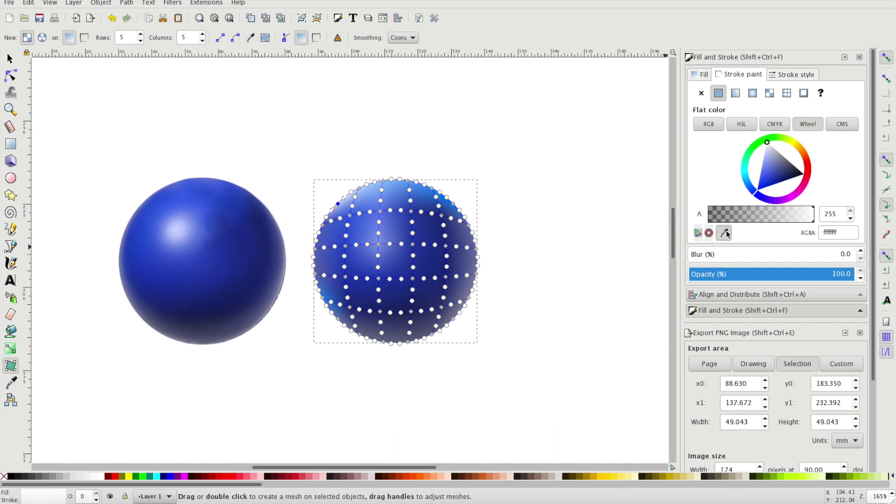
click(142, 200)
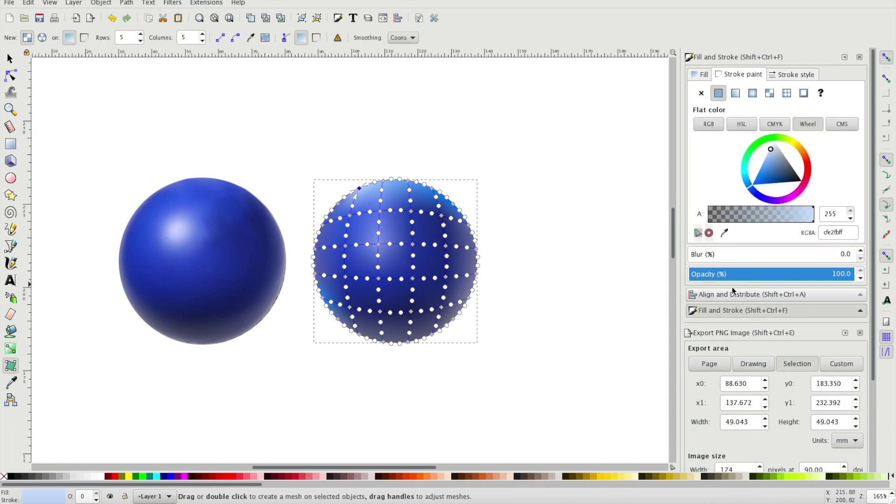
click(723, 232)
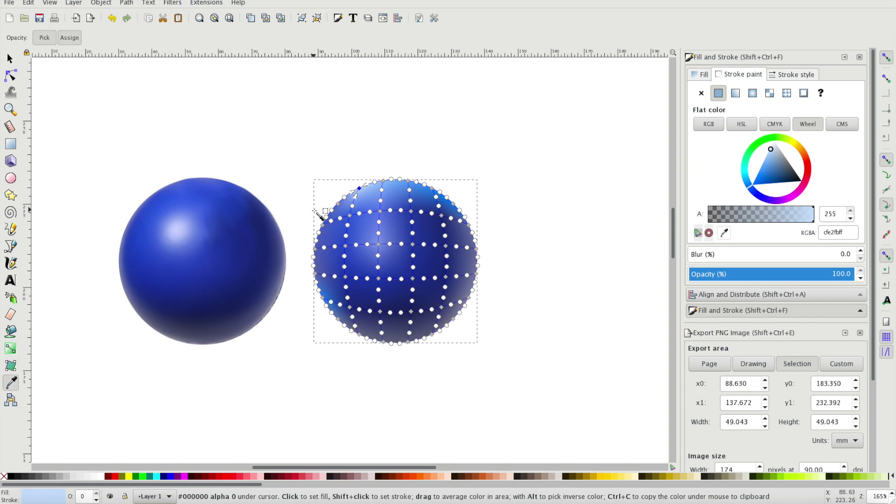
click(163, 192)
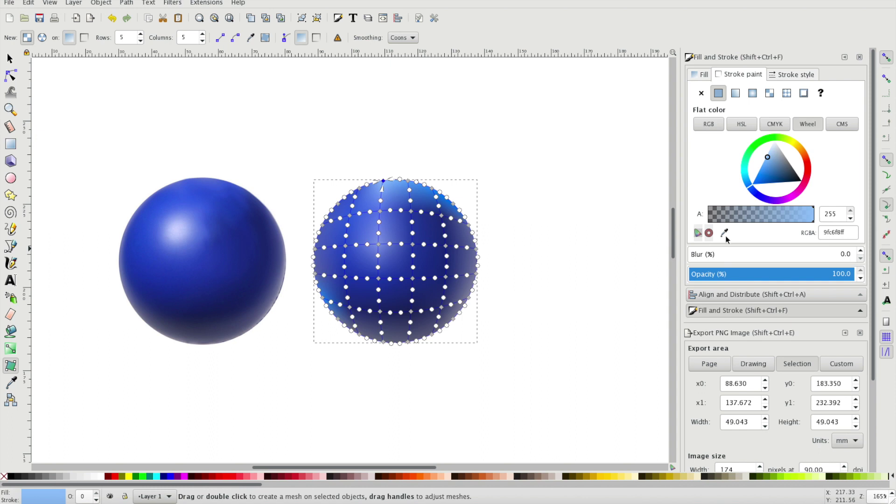
click(724, 232)
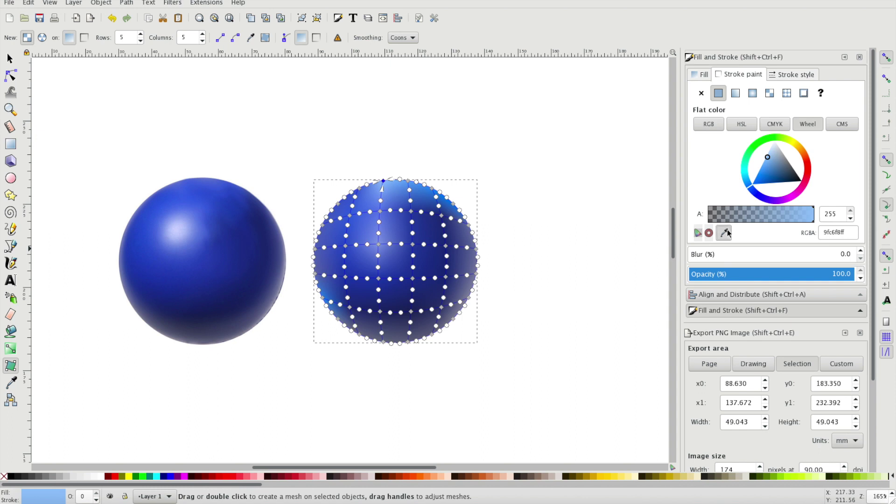
click(183, 186)
Colour the top and upper-right mesh corners with edge blues, then deselect to preview the shading
click(409, 182)
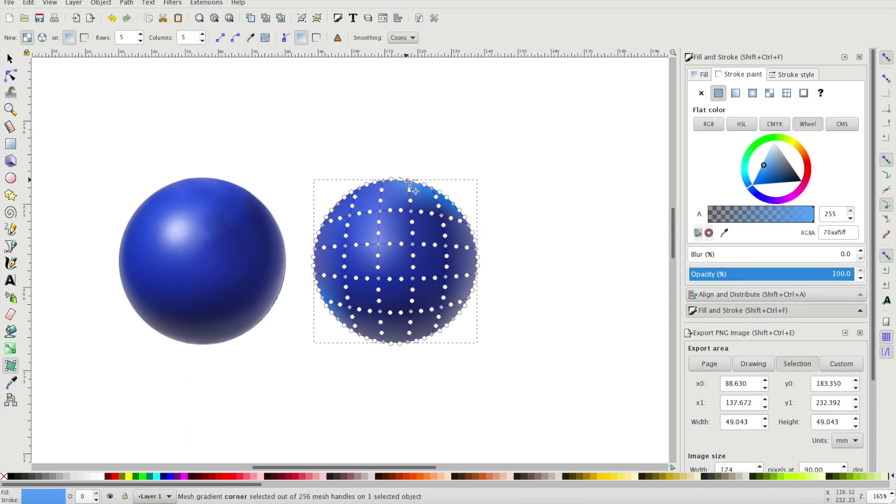
click(723, 232)
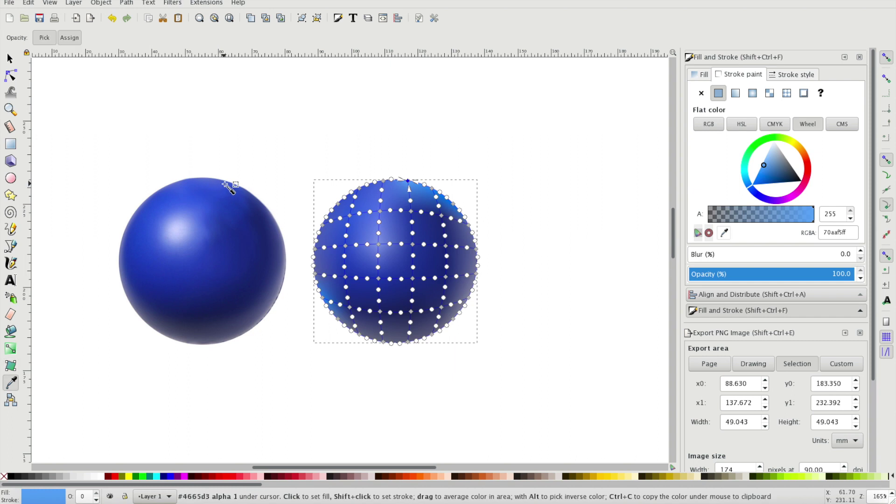
click(225, 186)
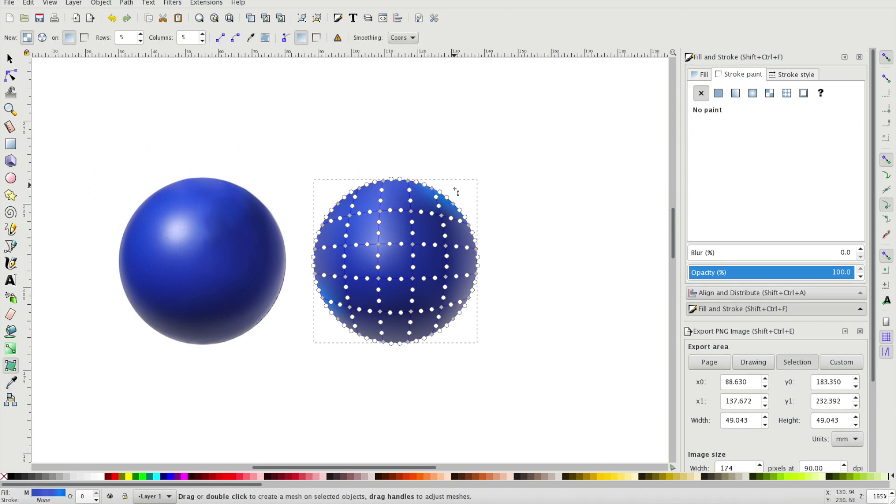
click(433, 189)
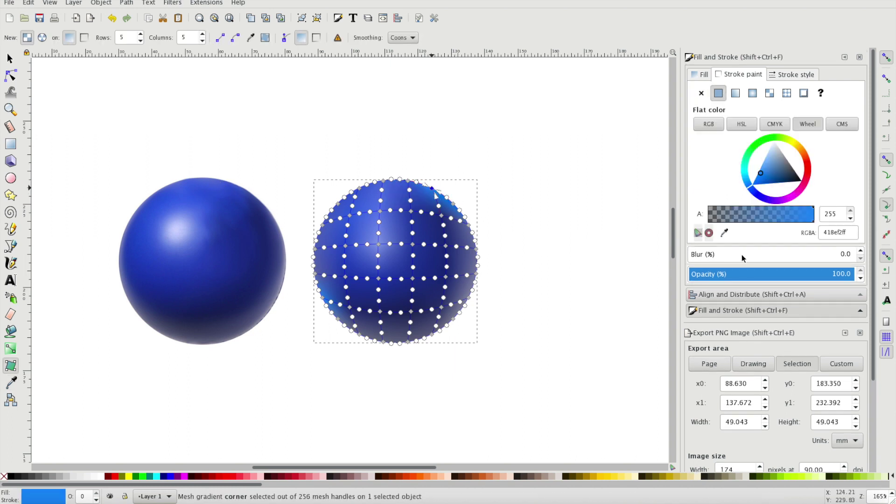
click(723, 233)
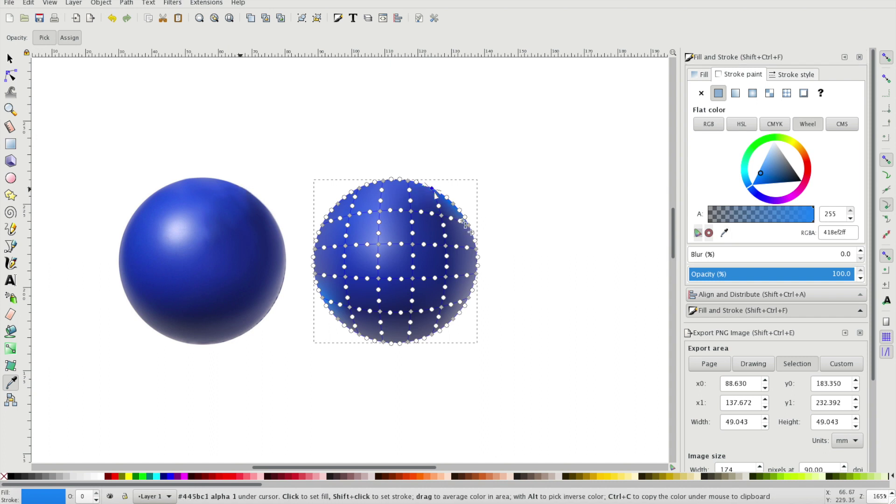
click(447, 200)
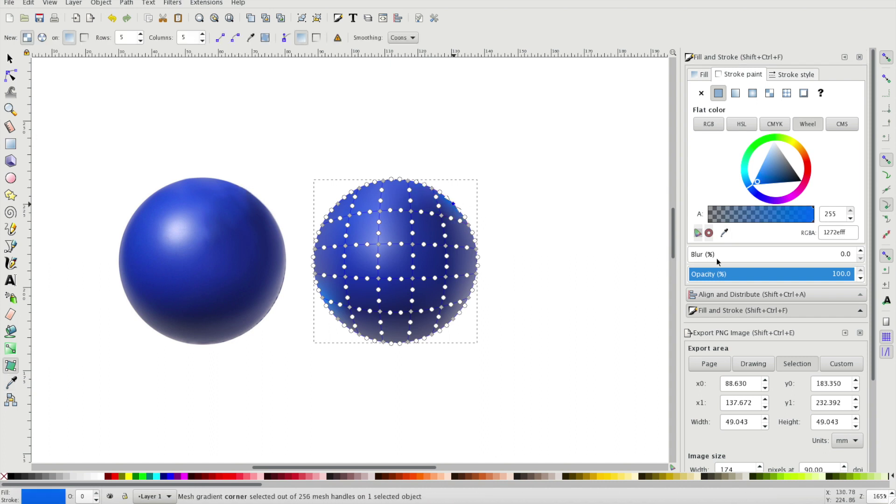
click(723, 233)
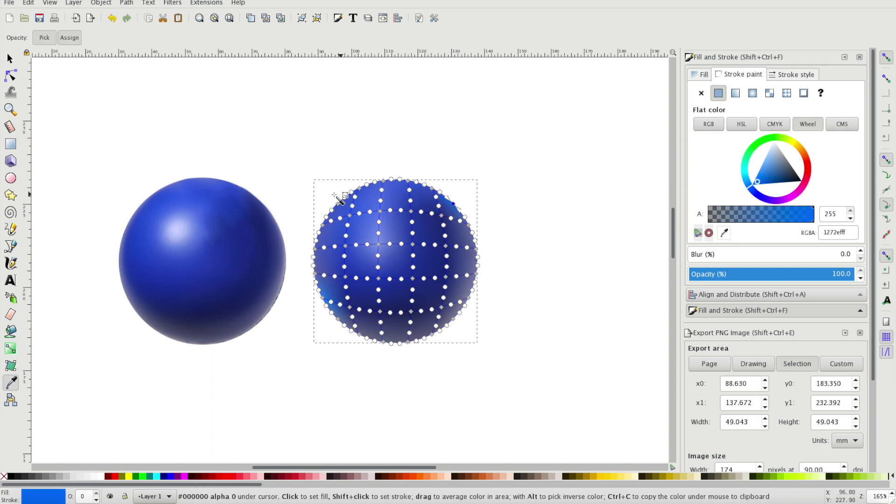
click(308, 184)
click(423, 148)
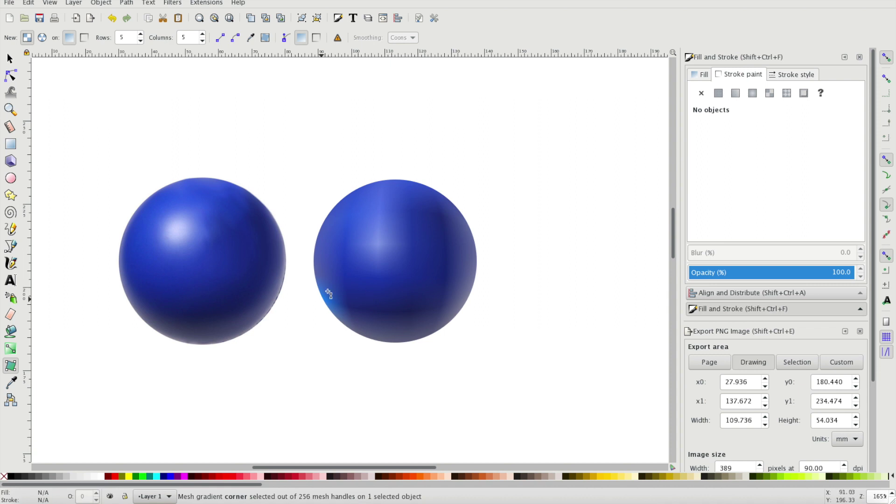
Give the right sphere's lower-left mesh corner the left sphere's dark edge blue, removing the bright patch
click(380, 279)
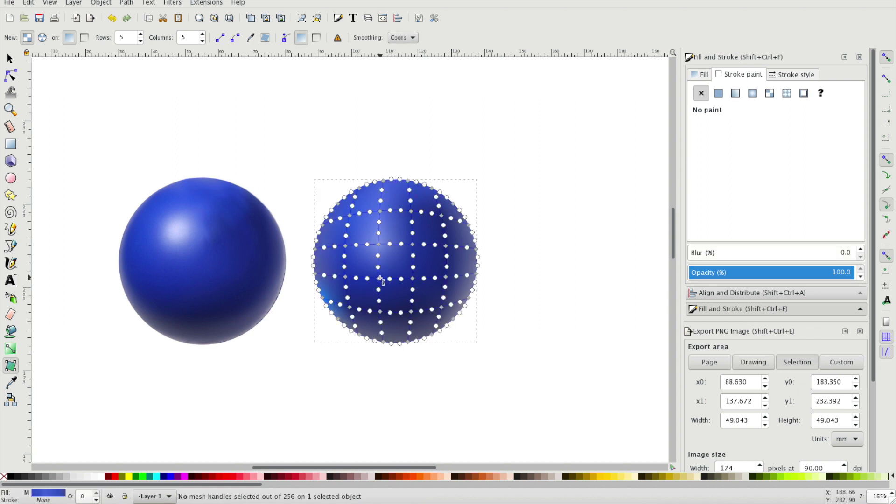
click(325, 301)
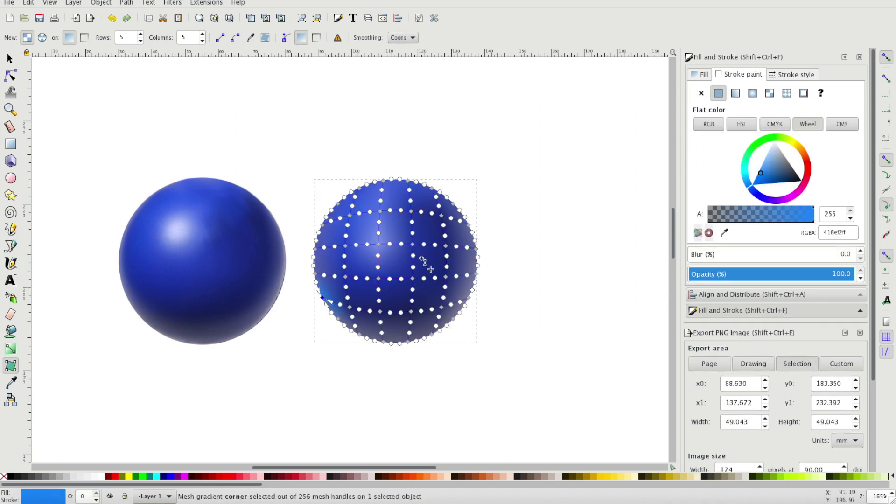
key(d)
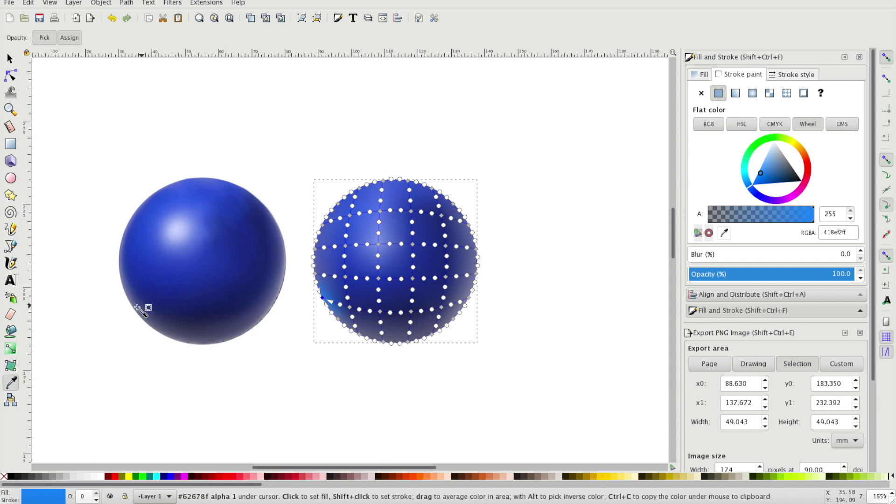
click(146, 310)
key(ctrl+F2)
click(367, 120)
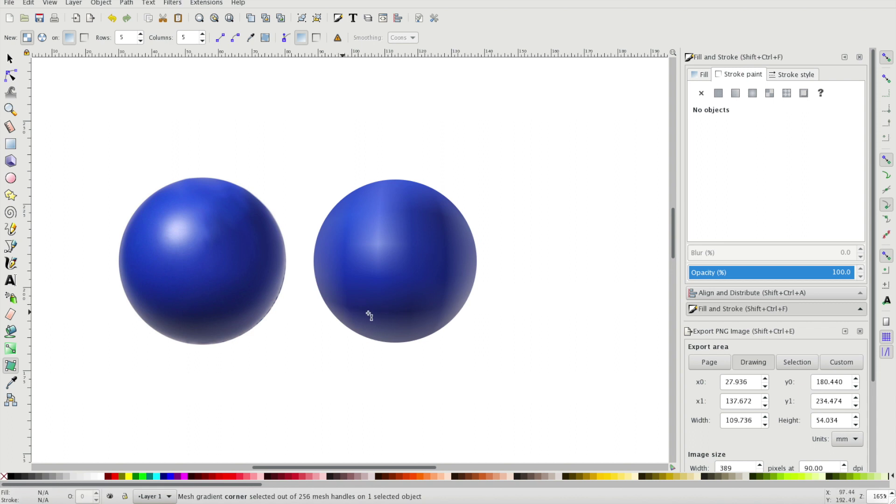
Give the right sphere's bottom mesh node the dark blue from the left sphere's lower area
click(405, 275)
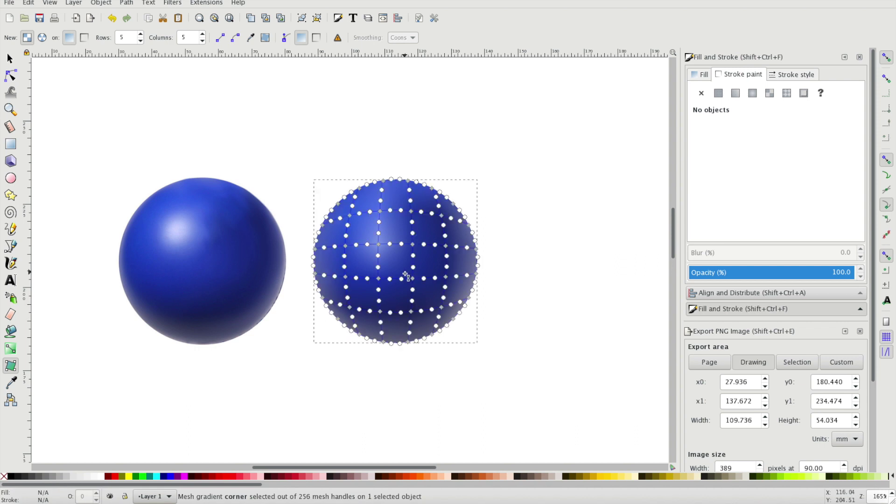
click(380, 311)
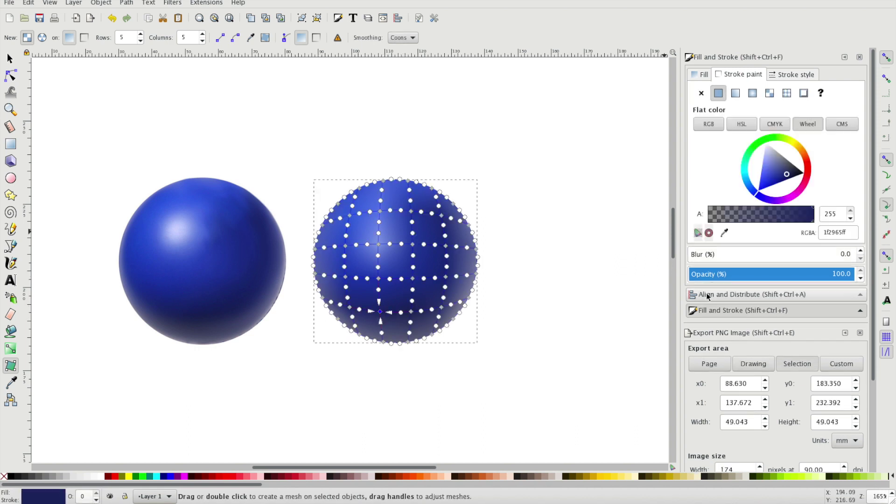
click(724, 233)
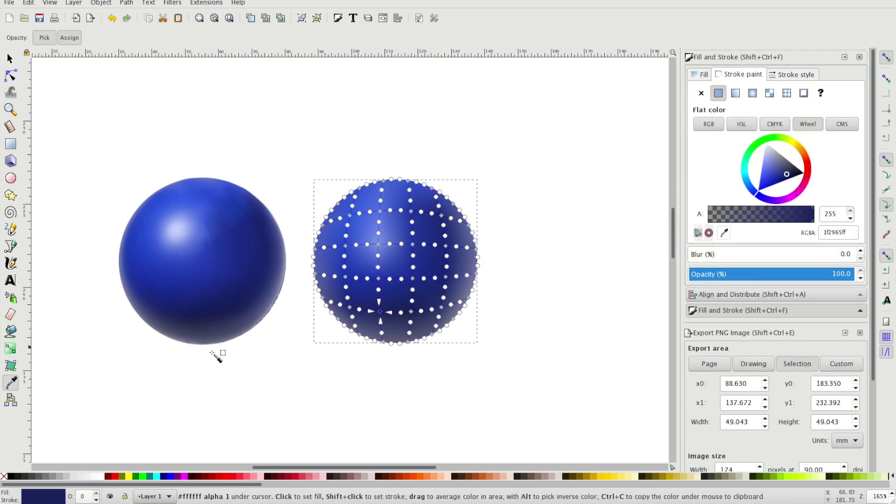
click(184, 317)
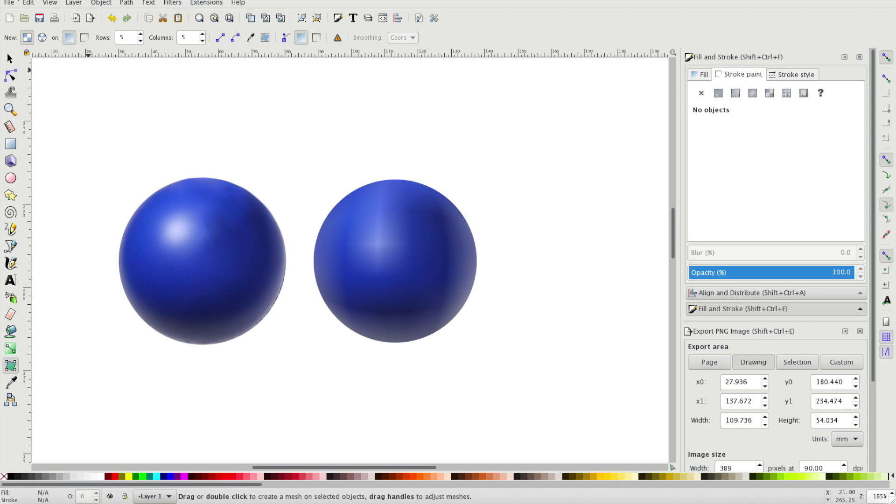
Open Inkscape Preferences at the Interface > Keyboard Shortcuts page
click(28, 3)
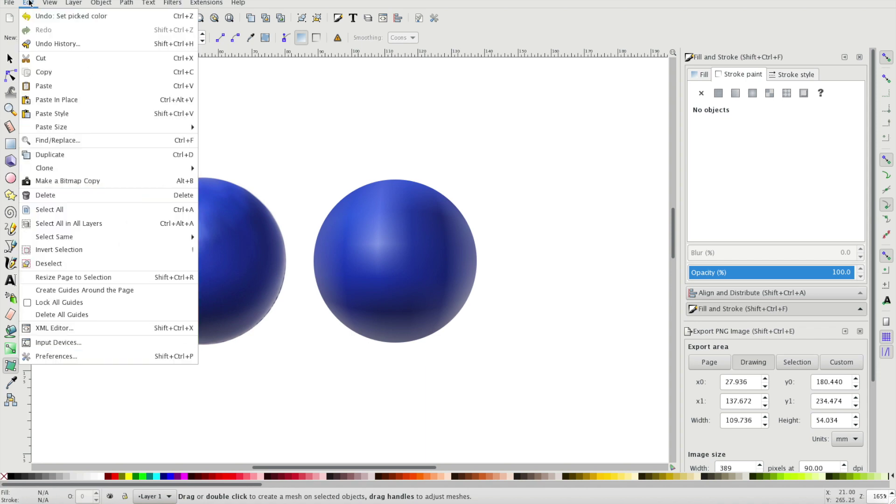
click(41, 356)
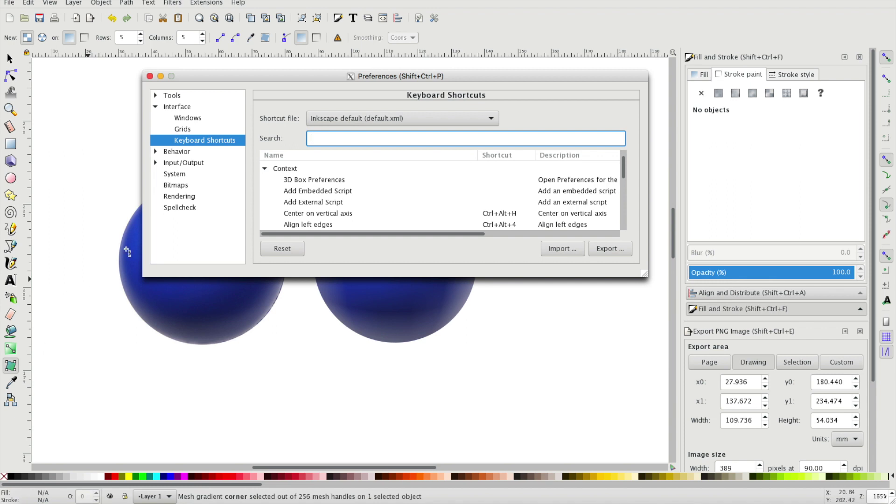
click(192, 145)
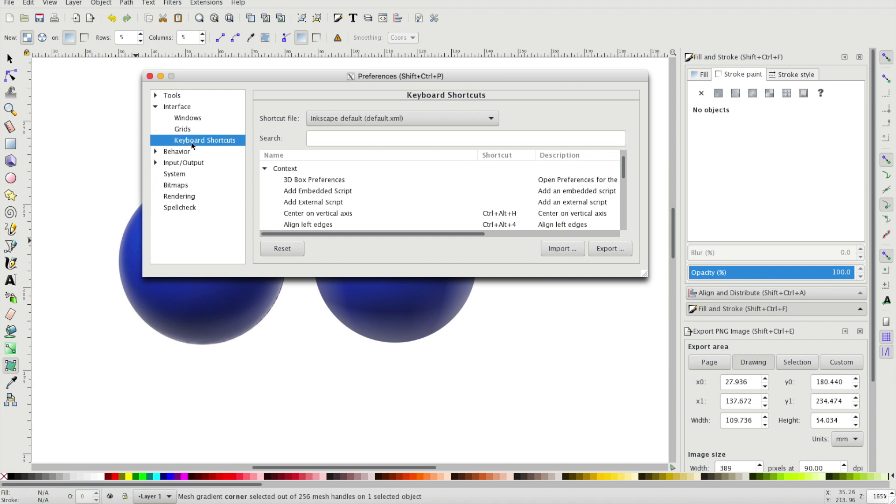
Collapse and re-expand the Context category, browse its shortcuts, then focus the search field
click(264, 168)
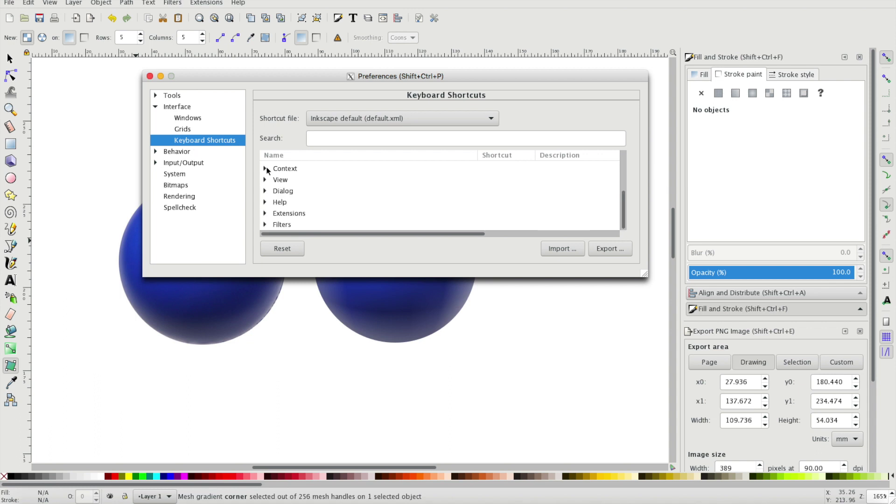
scroll(298, 178, up, 3)
scroll(297, 179, down, 3)
scroll(298, 175, up, 3)
scroll(298, 175, down, 1)
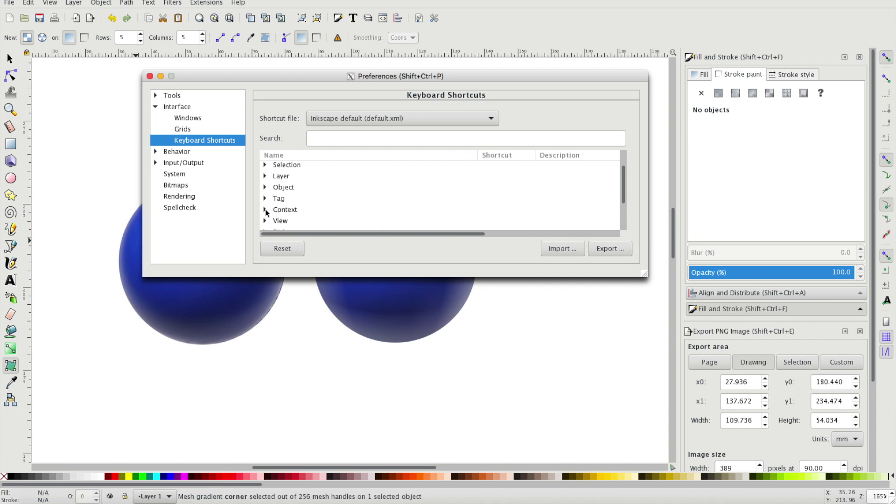
click(266, 210)
scroll(328, 189, down, 5)
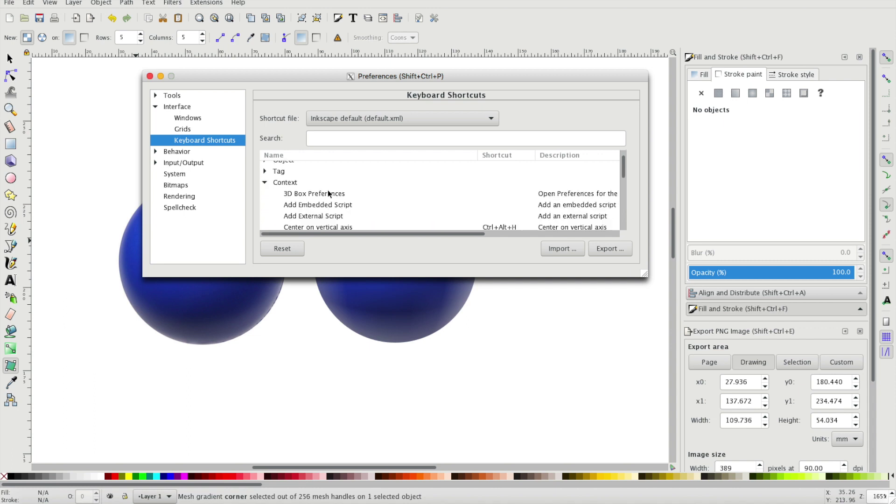
scroll(328, 193, down, 10)
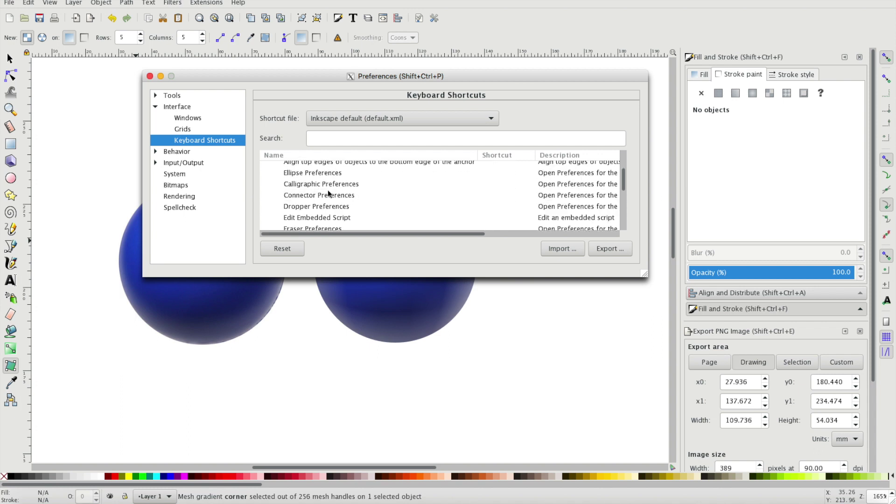
scroll(328, 190, down, 5)
scroll(328, 177, up, 15)
click(328, 136)
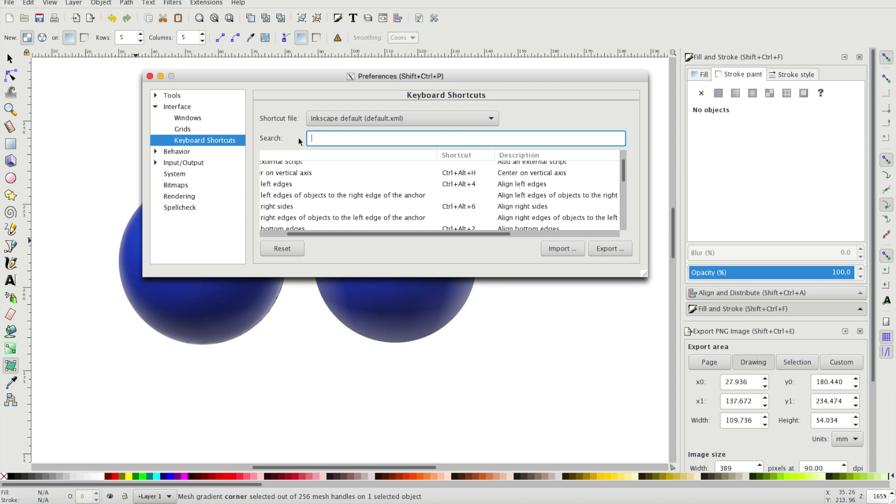
Search the shortcuts for 'mesh' and select the Mesh command row
text(mesh)
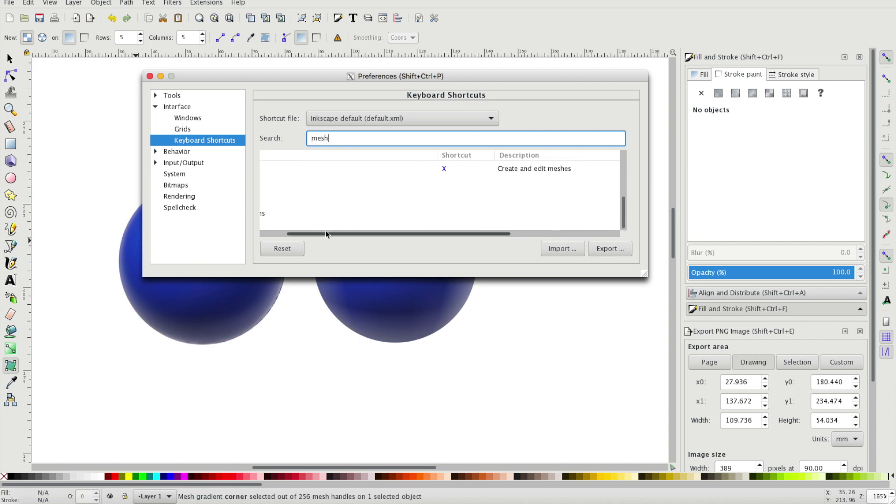
drag(326, 232, 301, 232)
scroll(306, 174, up, 2)
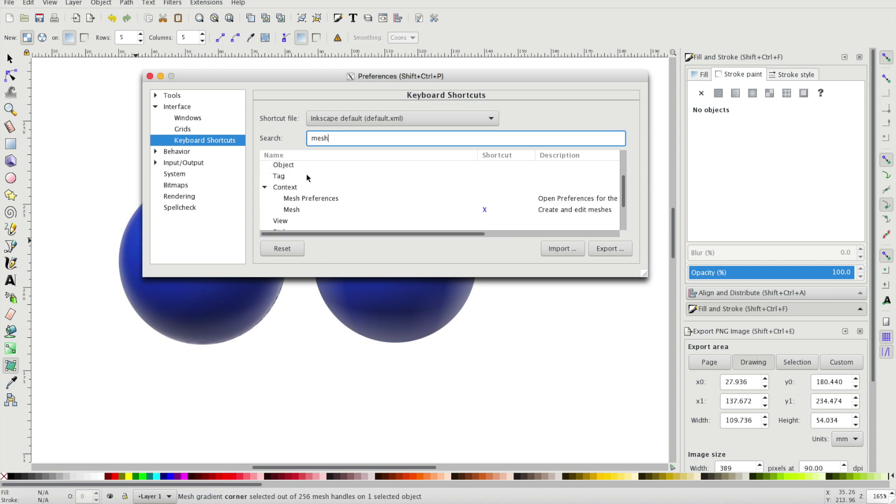
click(265, 187)
click(265, 186)
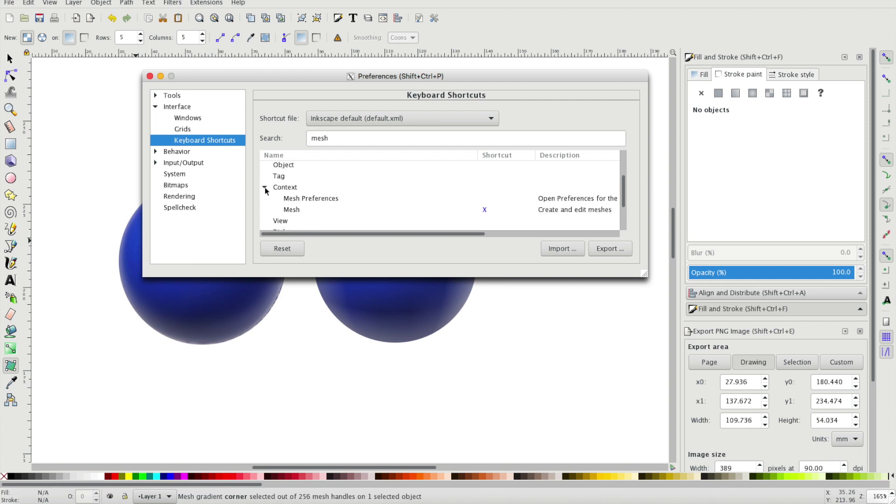
click(290, 213)
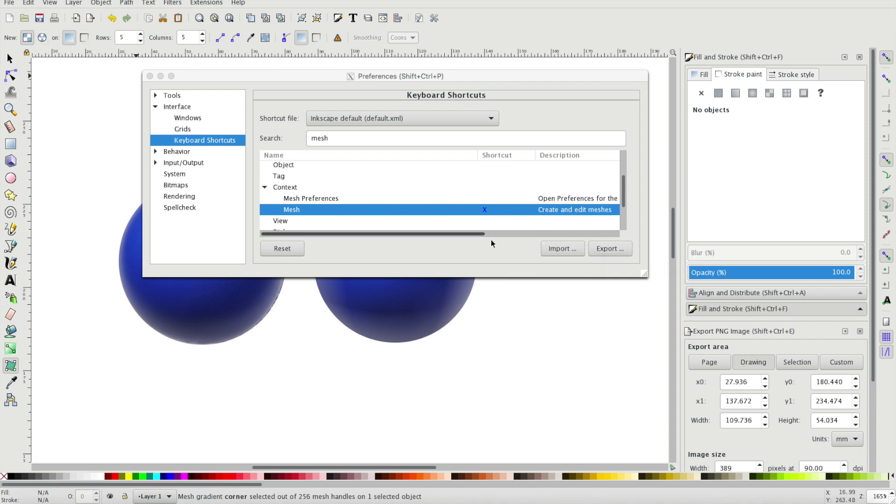
Assign a new keyboard shortcut to the Mesh tool and close Preferences
click(486, 211)
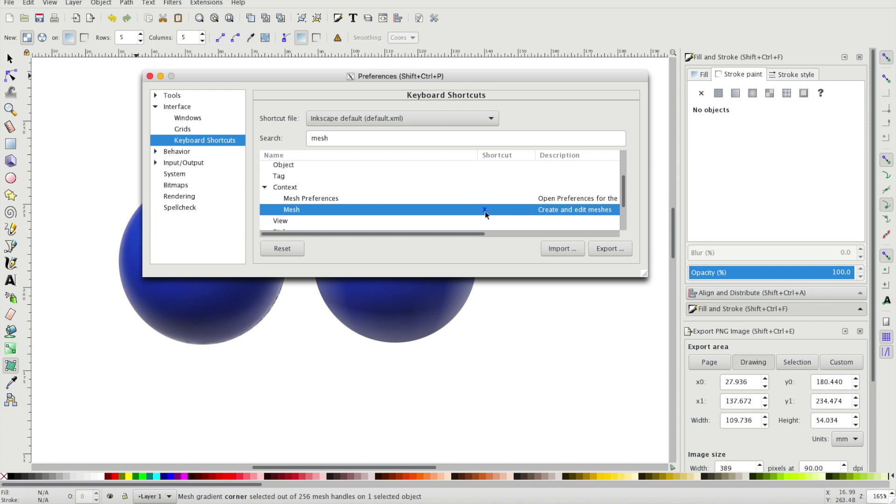
click(485, 210)
key(BackSpace)
click(150, 76)
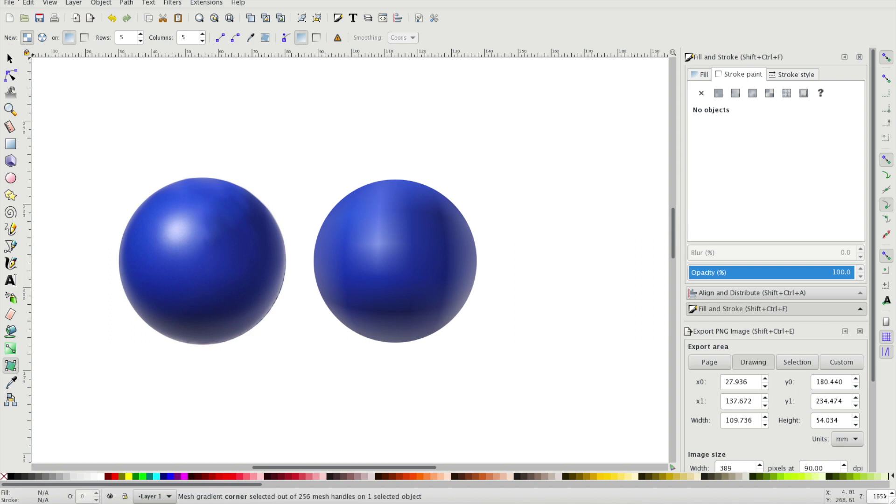
Close the sphere document without saving, then switch to mesh gradient editing with Ctrl+F2
key(ctrl+q)
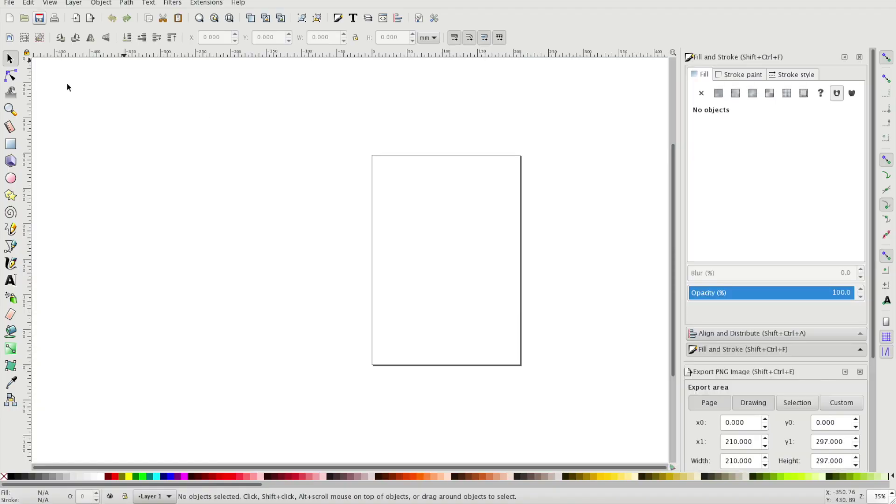
key(ctrl+F2)
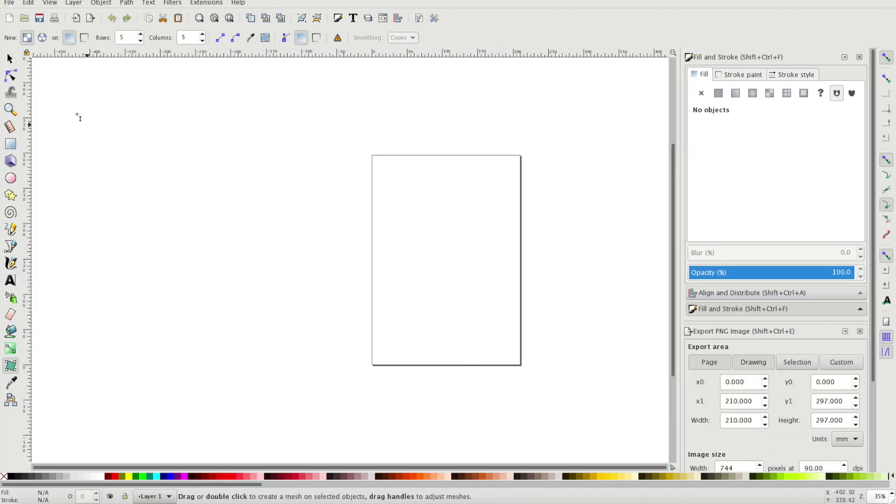